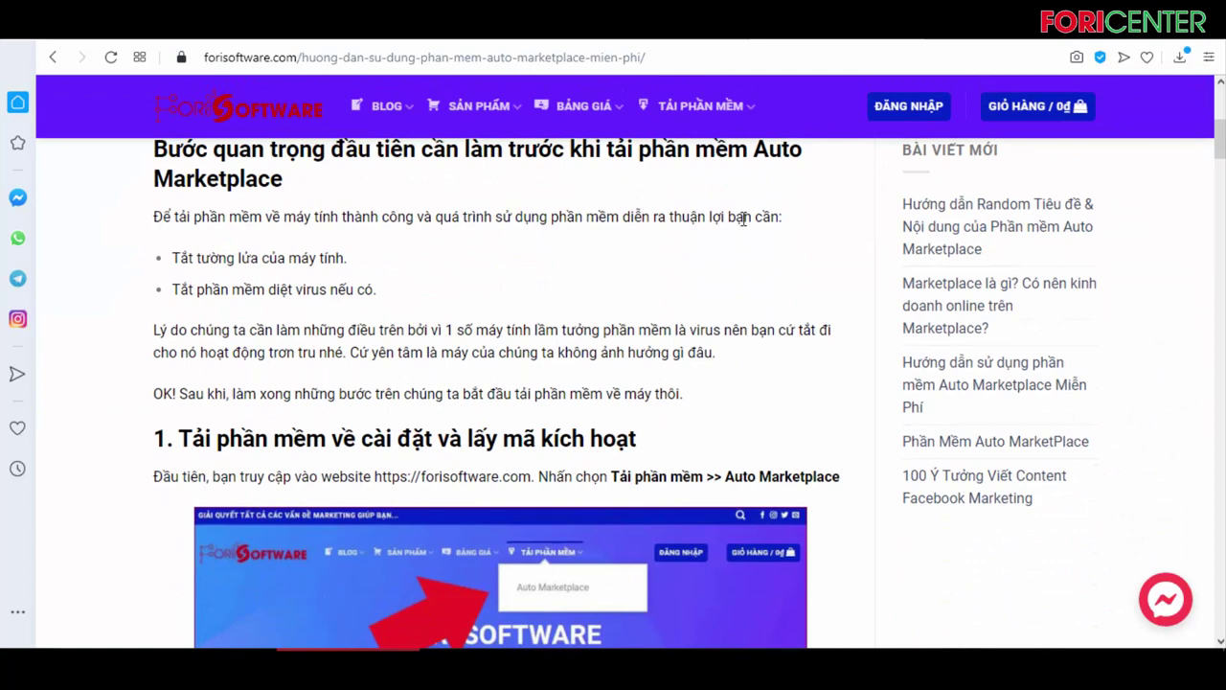
Open the Auto Marketplace software download page on the ForiSoftware site.
scroll(743, 219, up, 2)
click(699, 106)
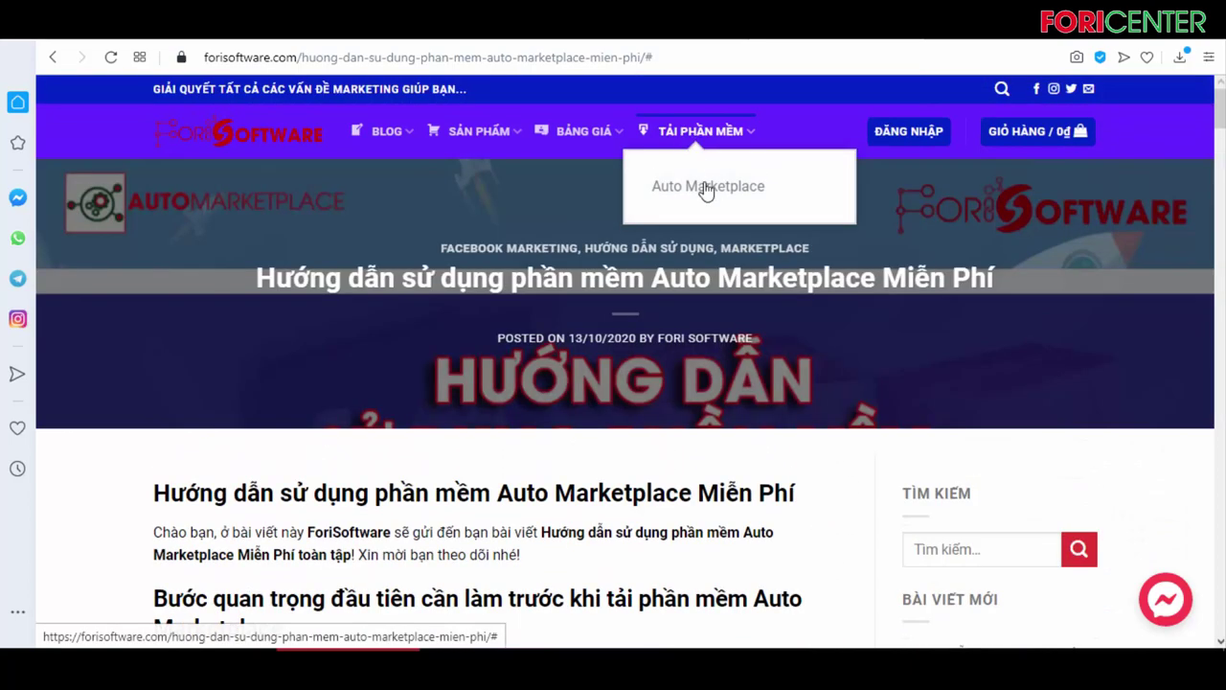
click(851, 210)
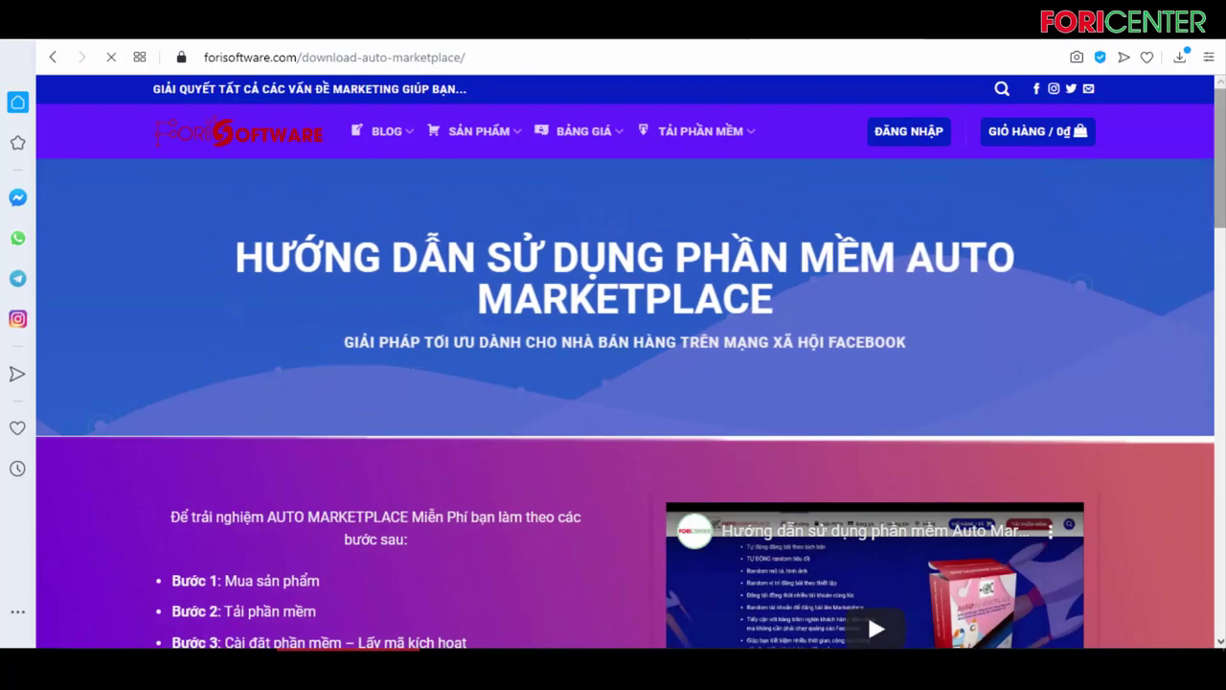
Download the AutoMarketPlace 2.0.0.9.zip archive from its MediaFire page.
scroll(868, 611, down, 15)
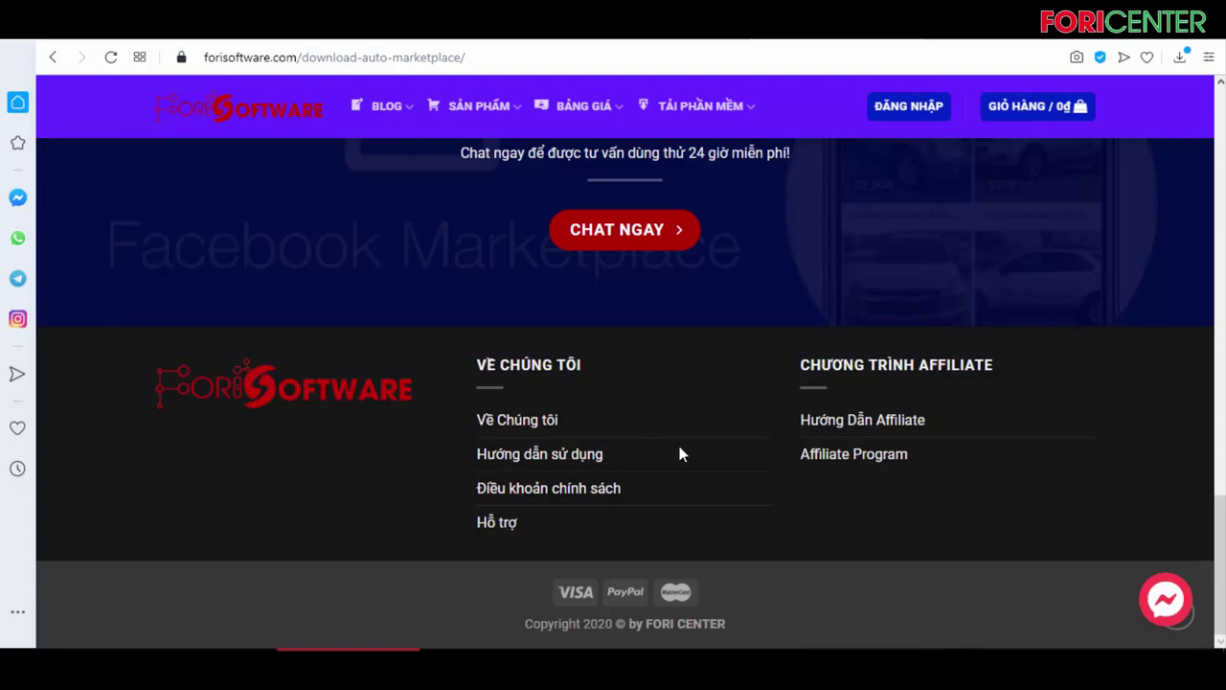
scroll(679, 452, up, 15)
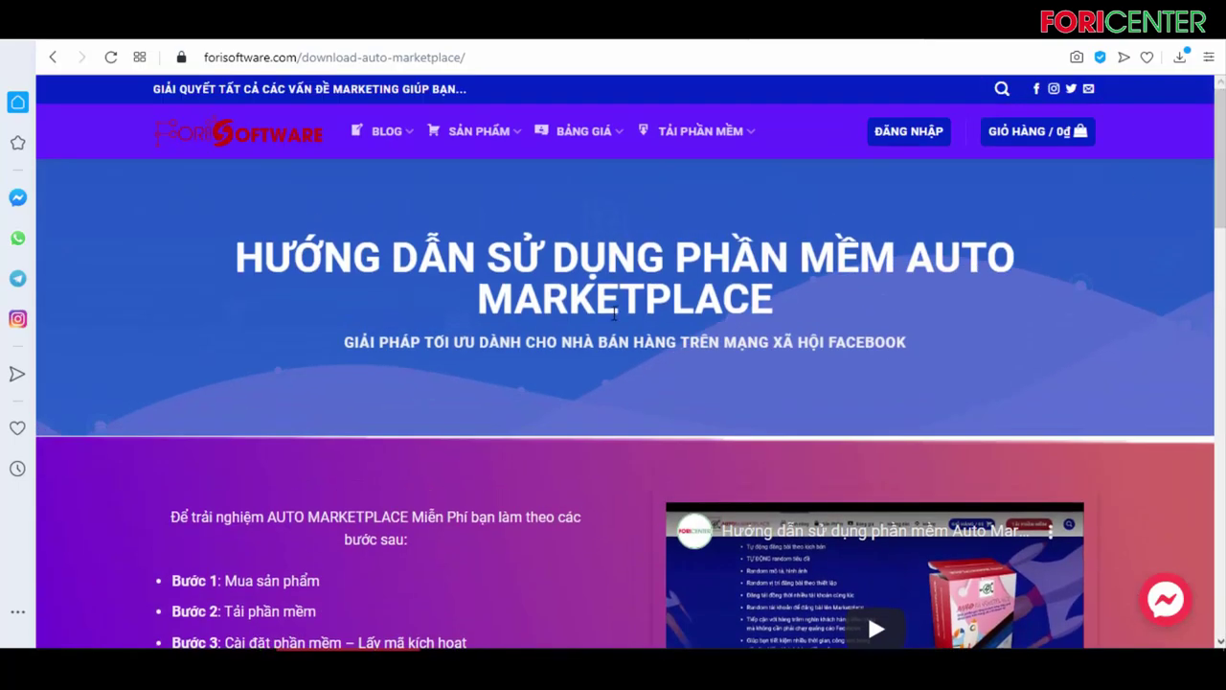
scroll(614, 313, down, 4)
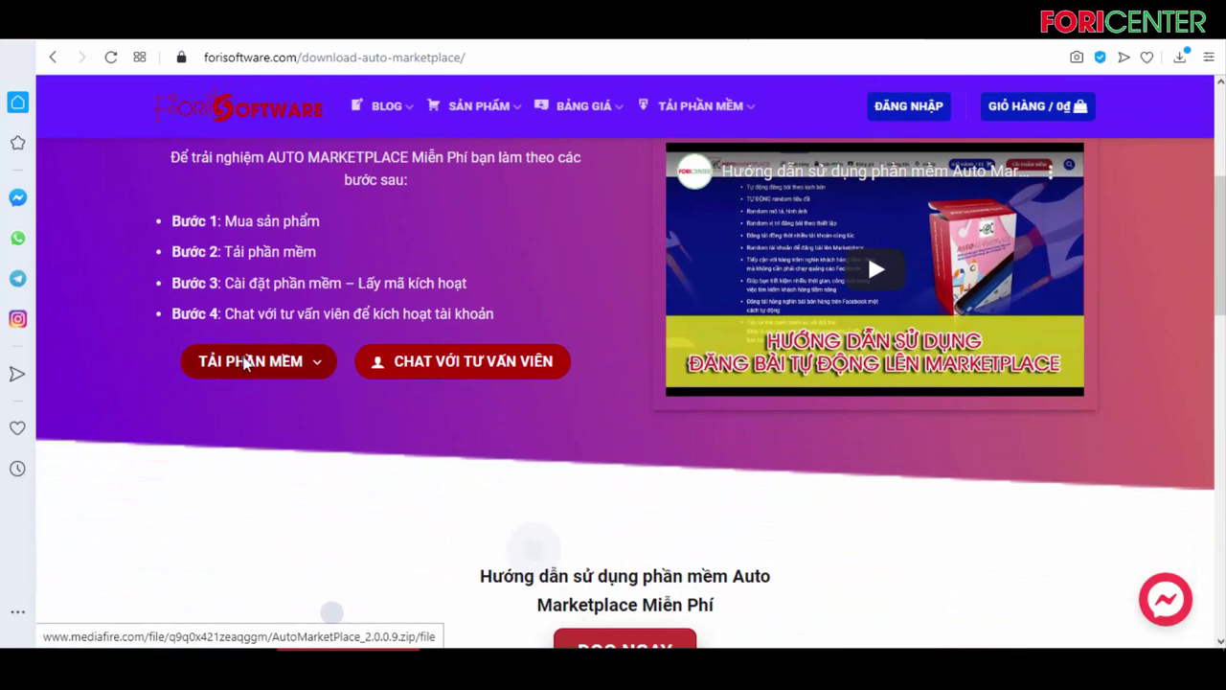
click(248, 362)
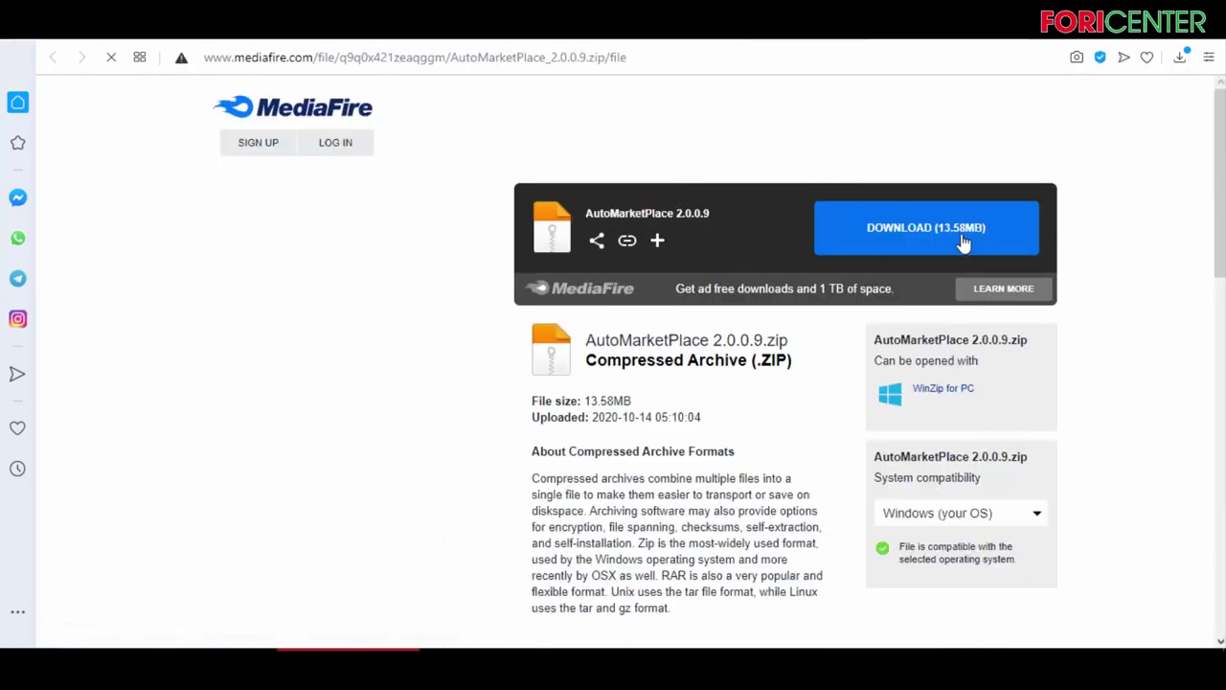
click(925, 235)
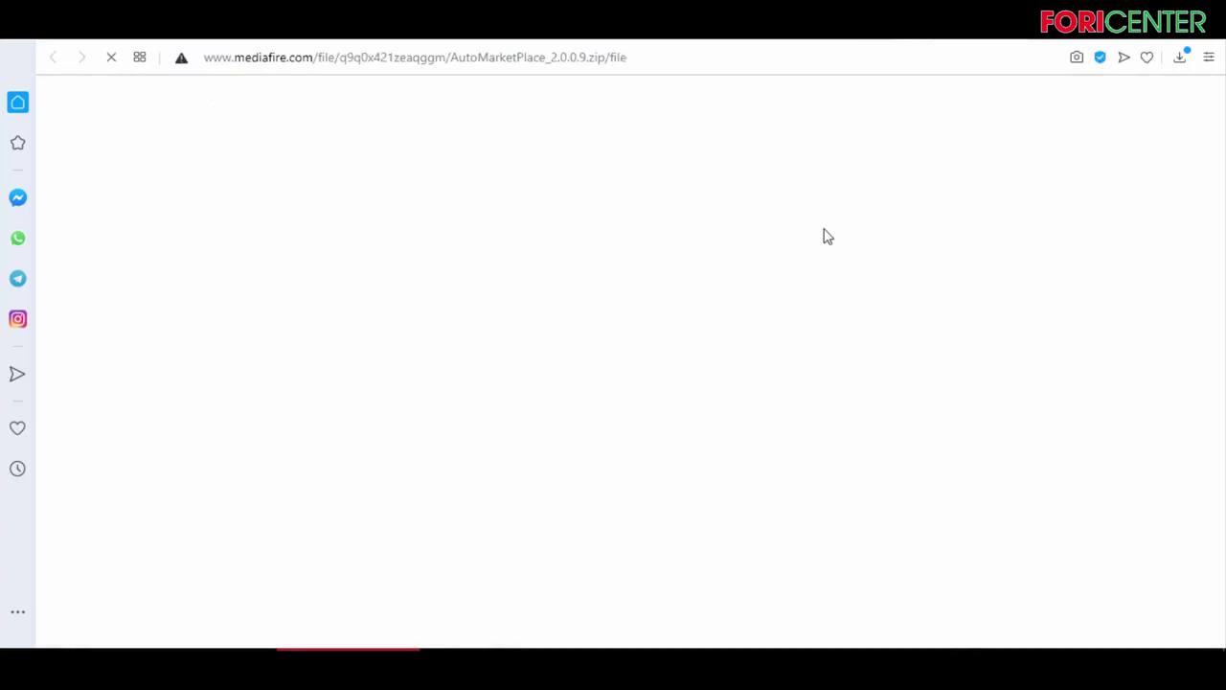
click(874, 234)
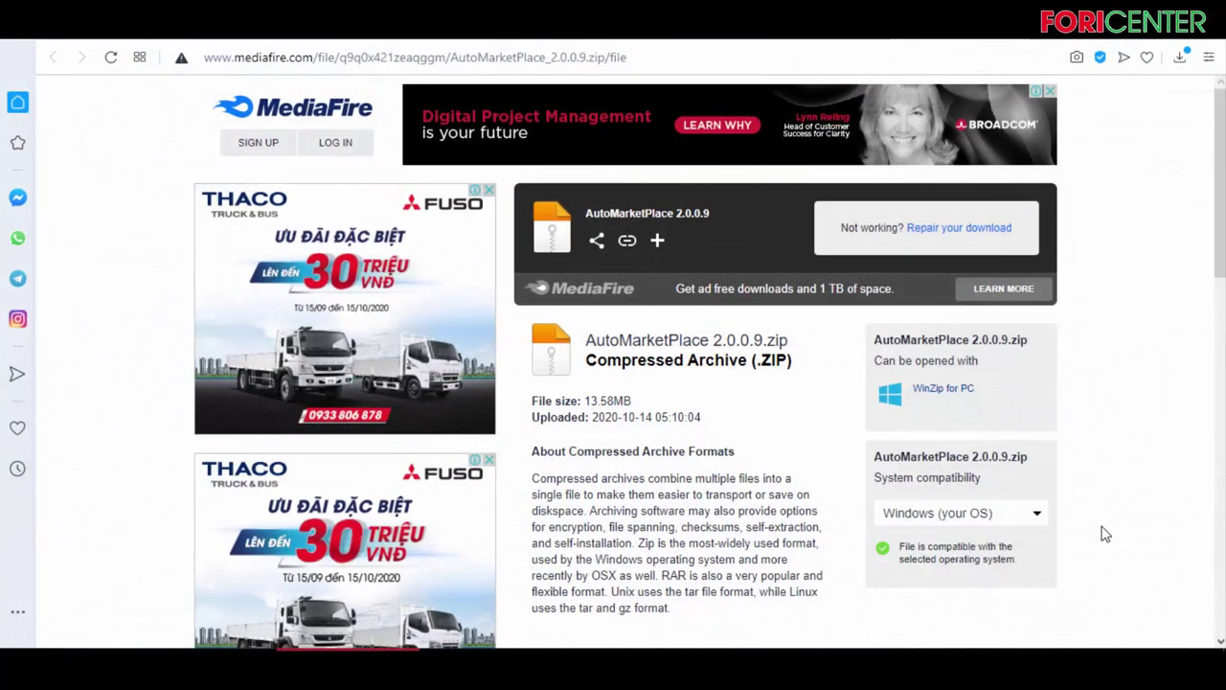
Check the protection status of Avast Free Antivirus.
click(1050, 669)
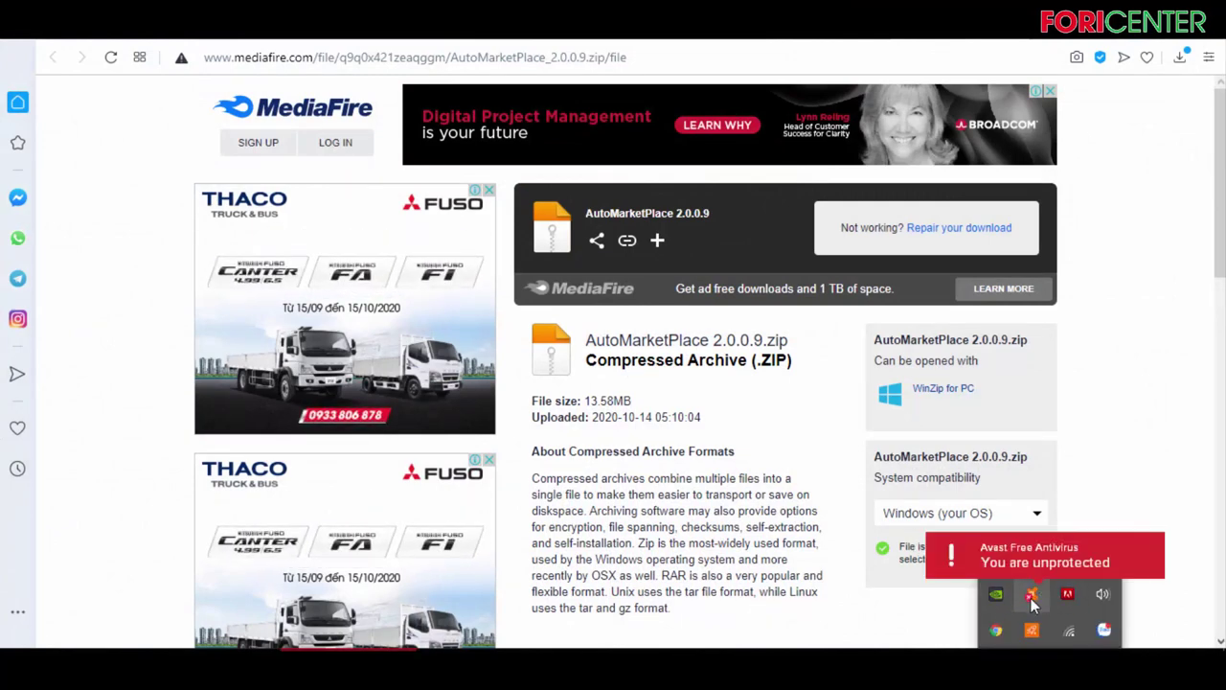
click(1147, 410)
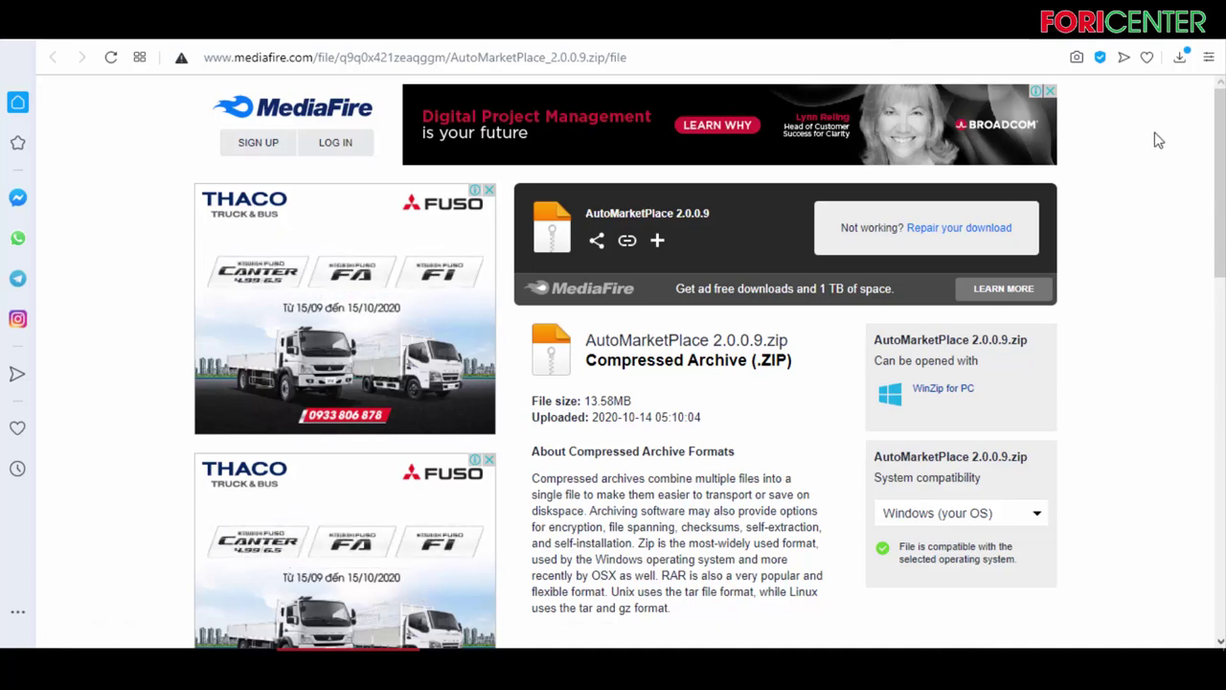
Show the downloaded AutoMarketPlace 2.0.0.9 (1).zip in its folder and extract it to a folder of the same name.
click(1180, 57)
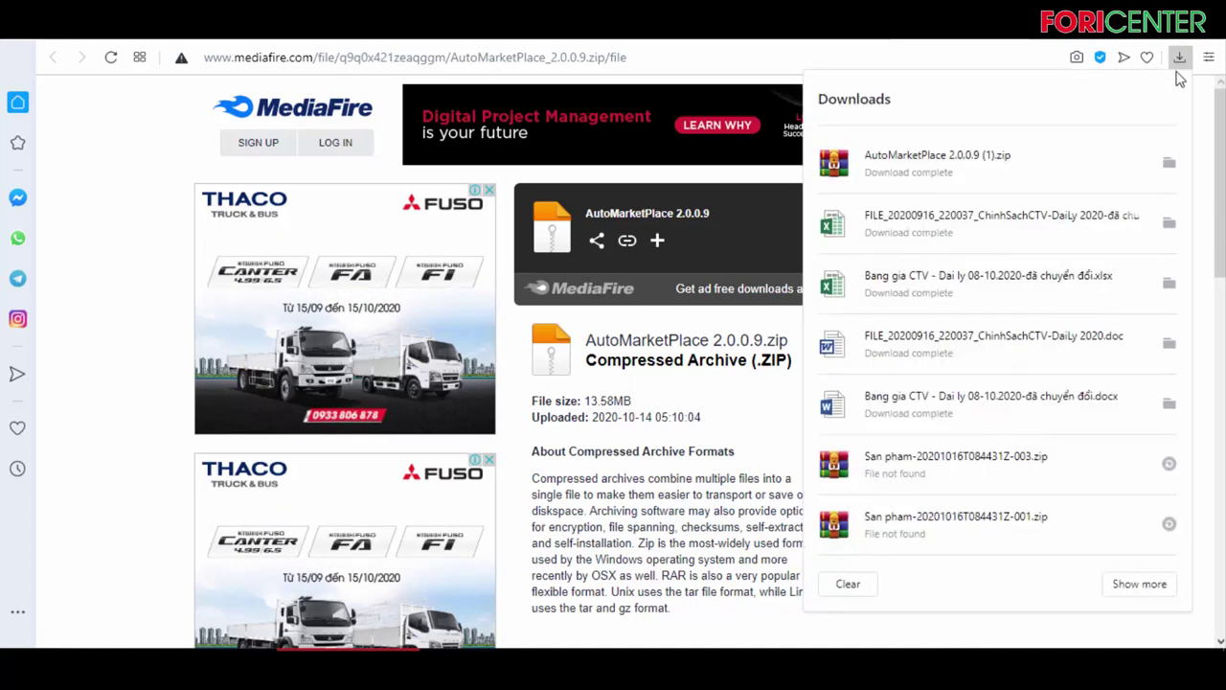
click(1171, 164)
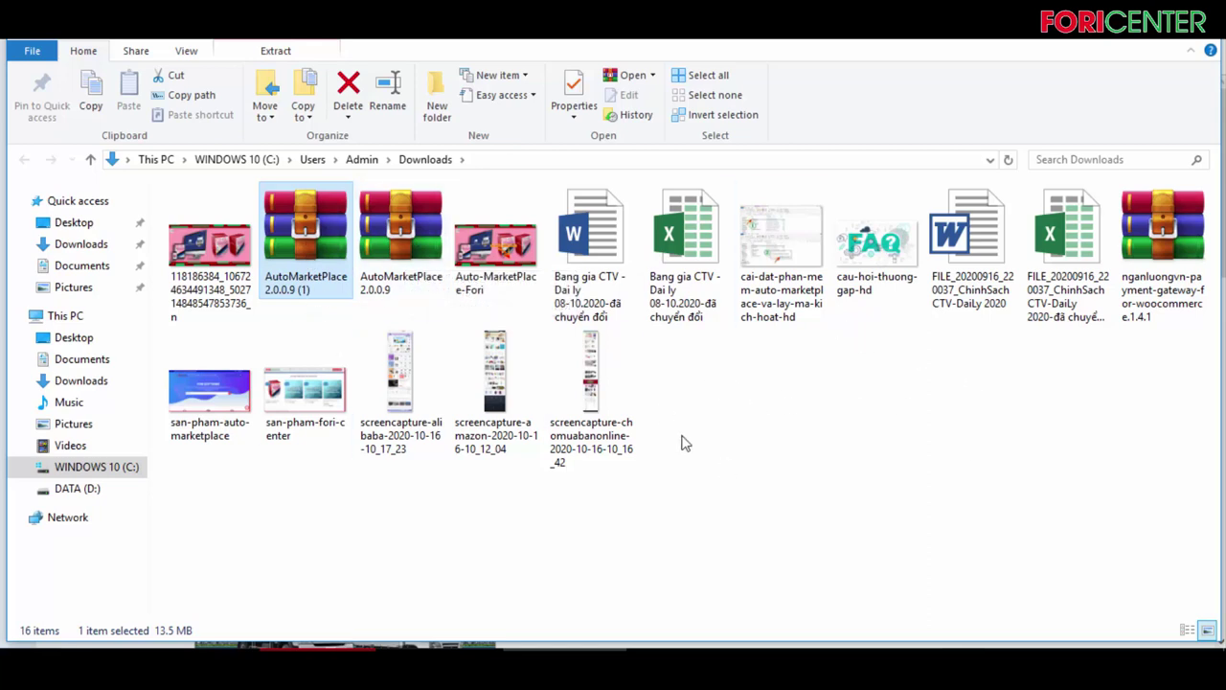
right_click(286, 219)
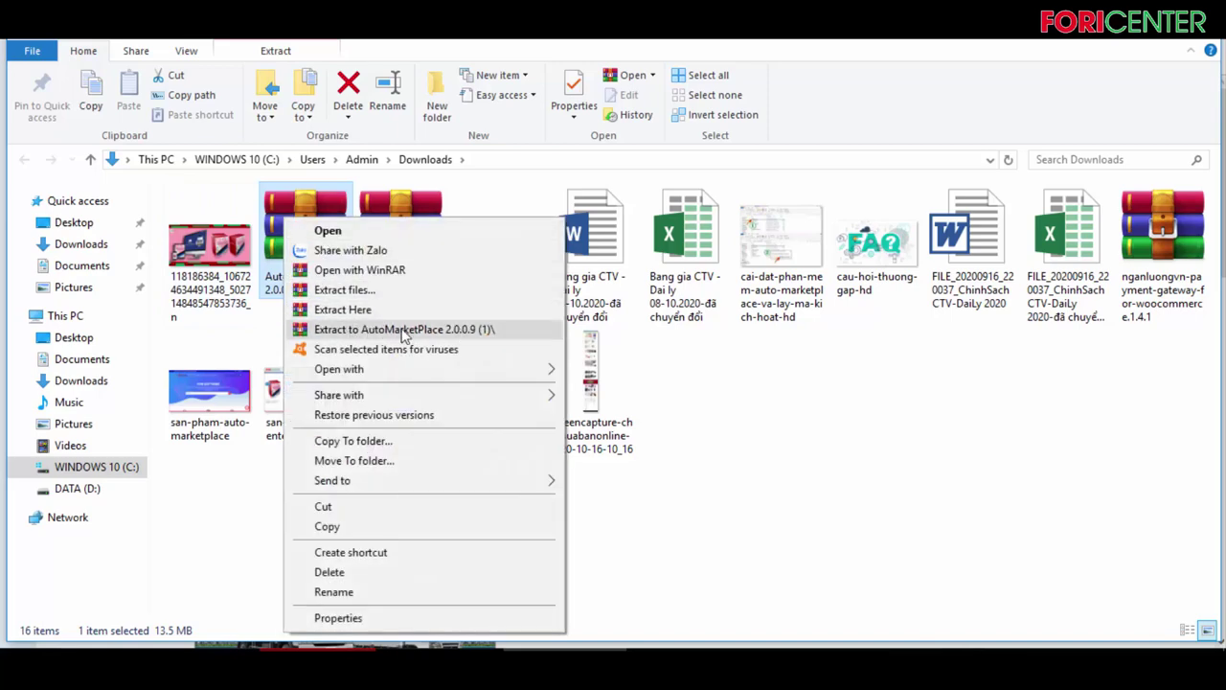
click(446, 331)
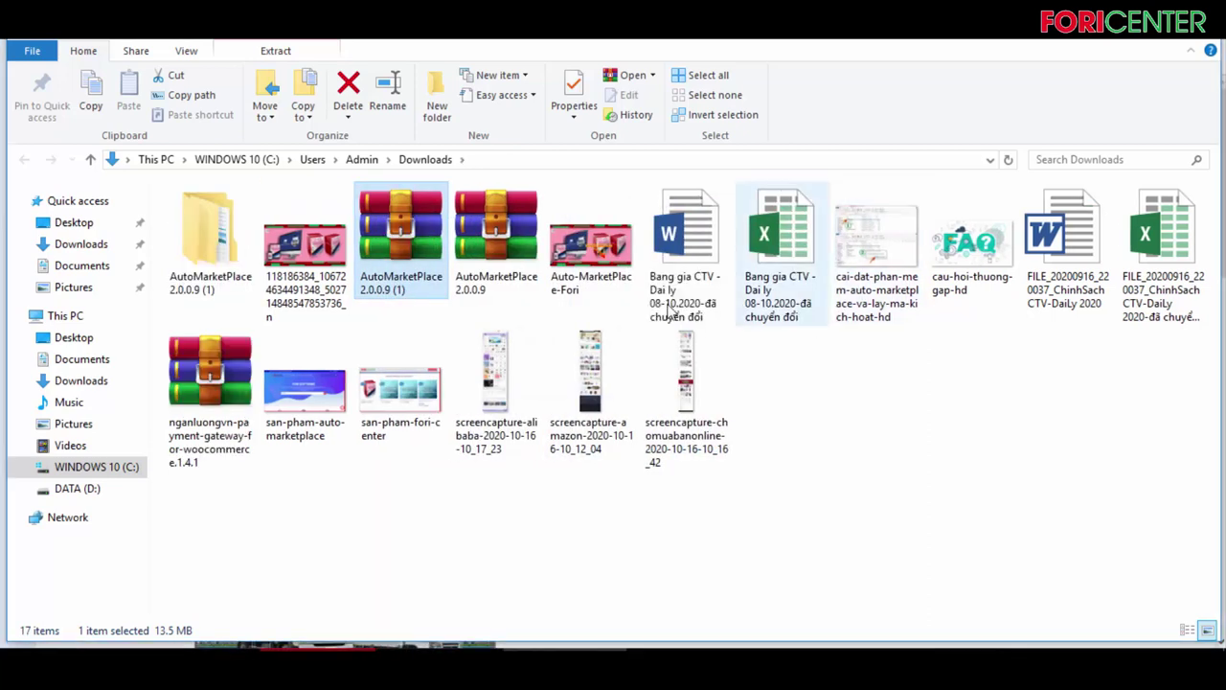
Open the extracted AutoMarketPlace 2.0.0.9 (1) folder down to the innermost AutoMarketPlace 2.0.0.9 folder containing the program files.
double_click(212, 249)
double_click(278, 216)
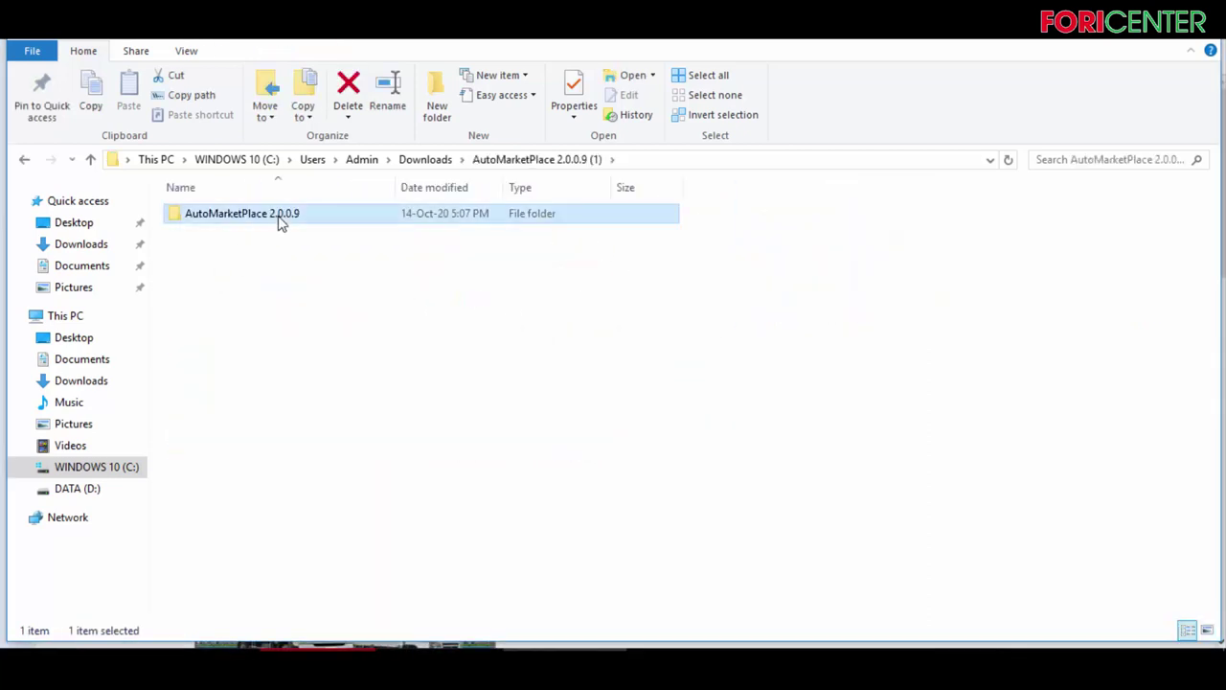
double_click(309, 216)
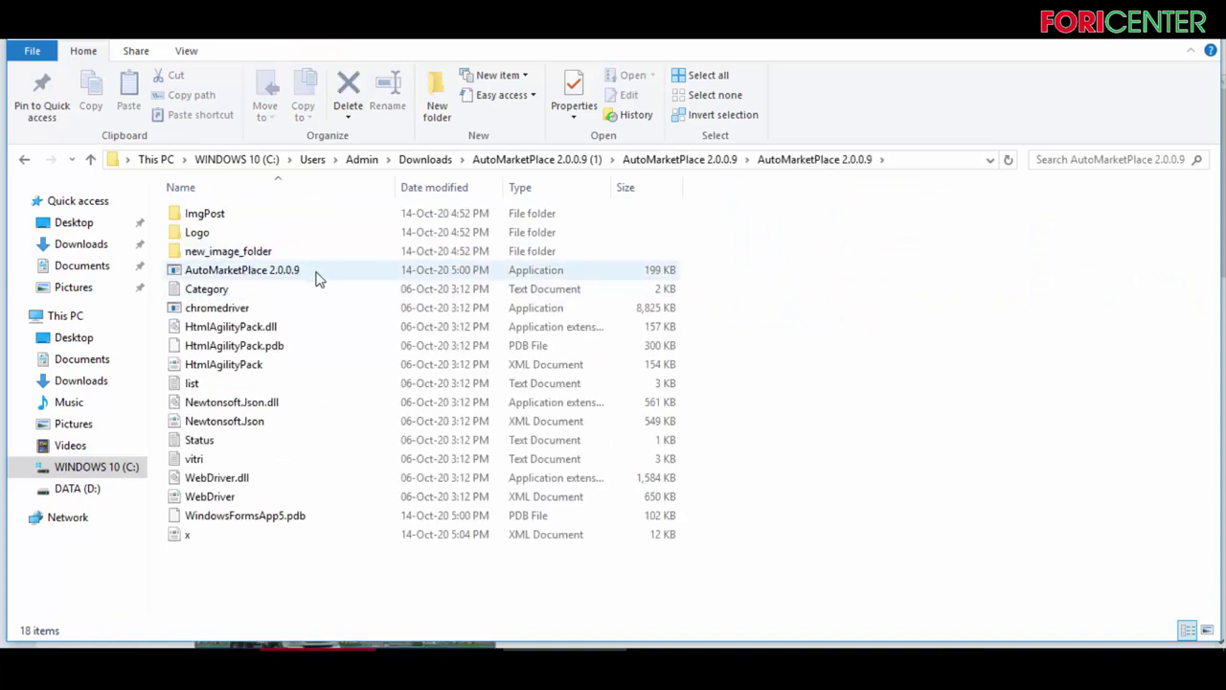
Run the AutoMarketPlace 2.0.0.9 application as administrator.
right_click(317, 277)
click(282, 274)
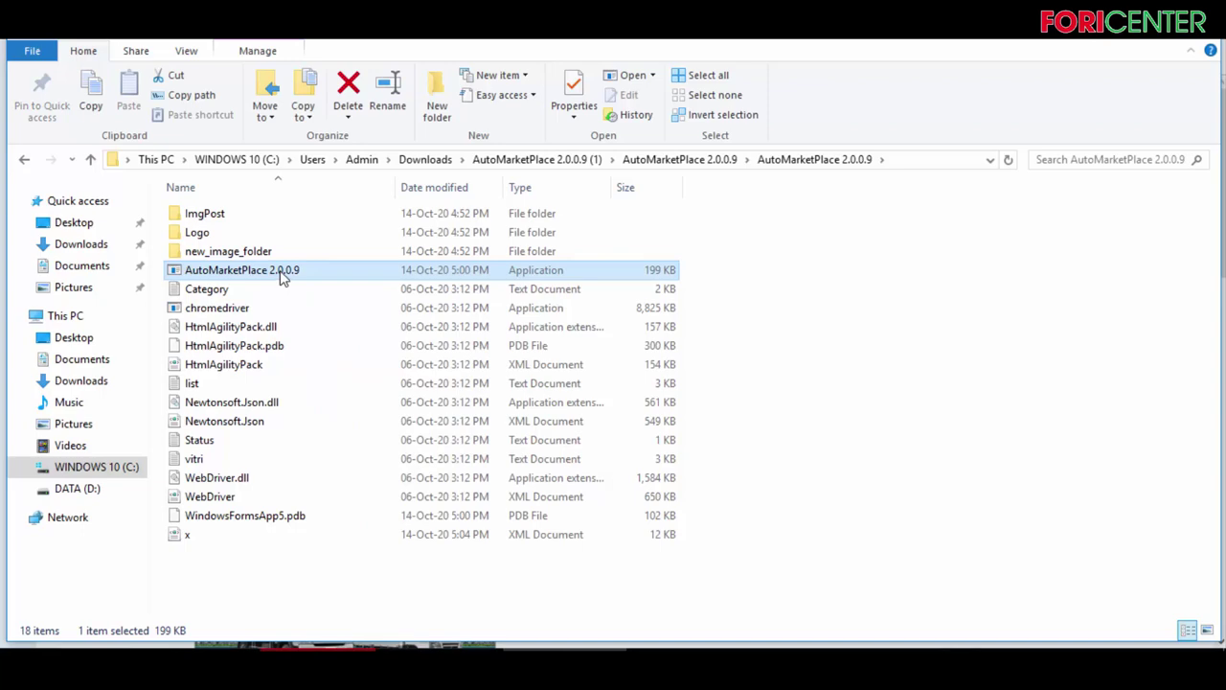
right_click(282, 275)
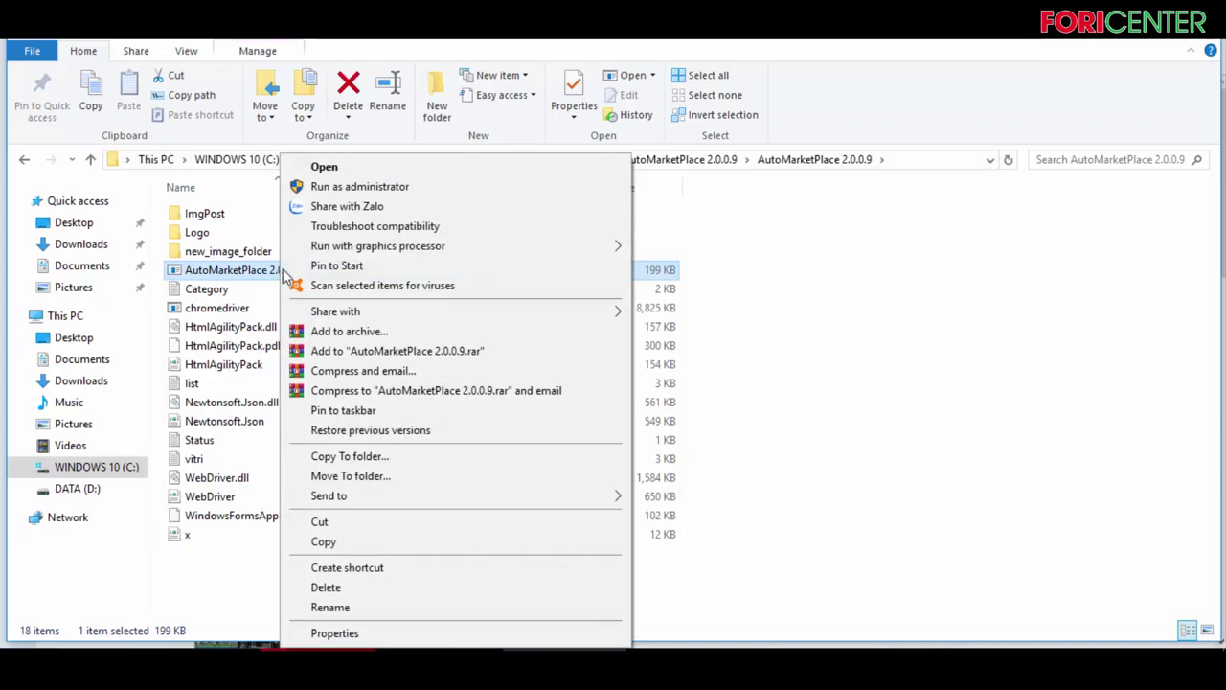
click(354, 188)
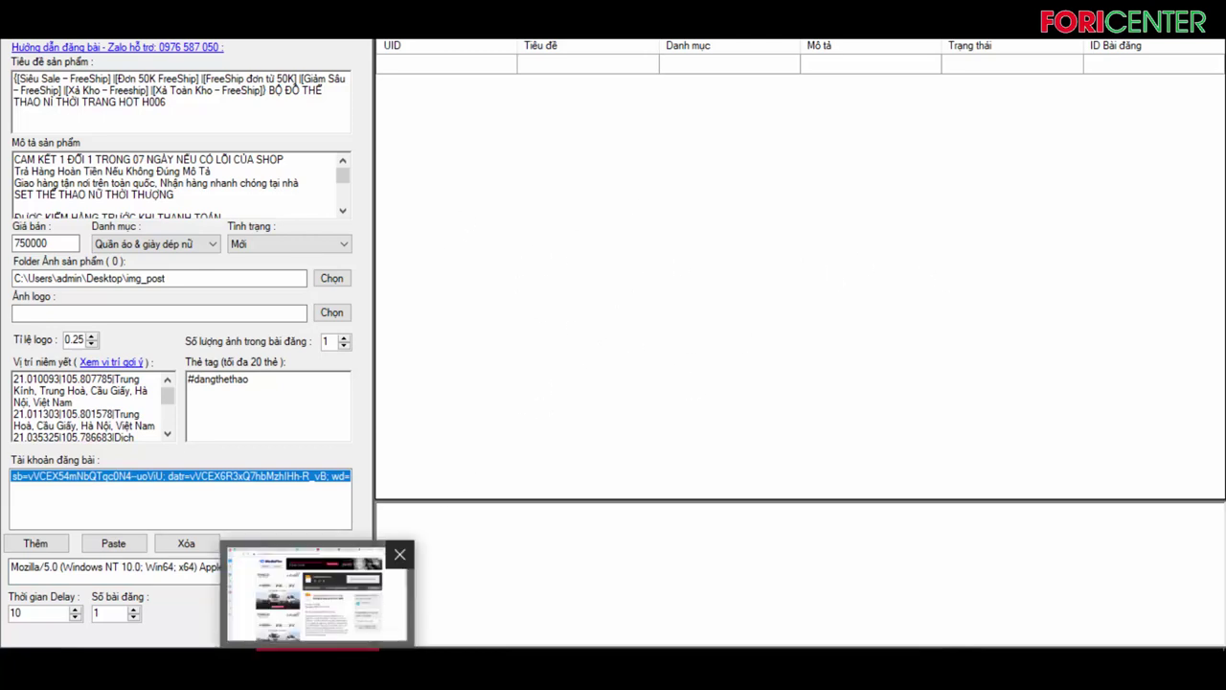
Switch to the Opera browser and open the free Auto Marketplace usage guide from the site's "Hướng dẫn sử dụng" category.
click(316, 594)
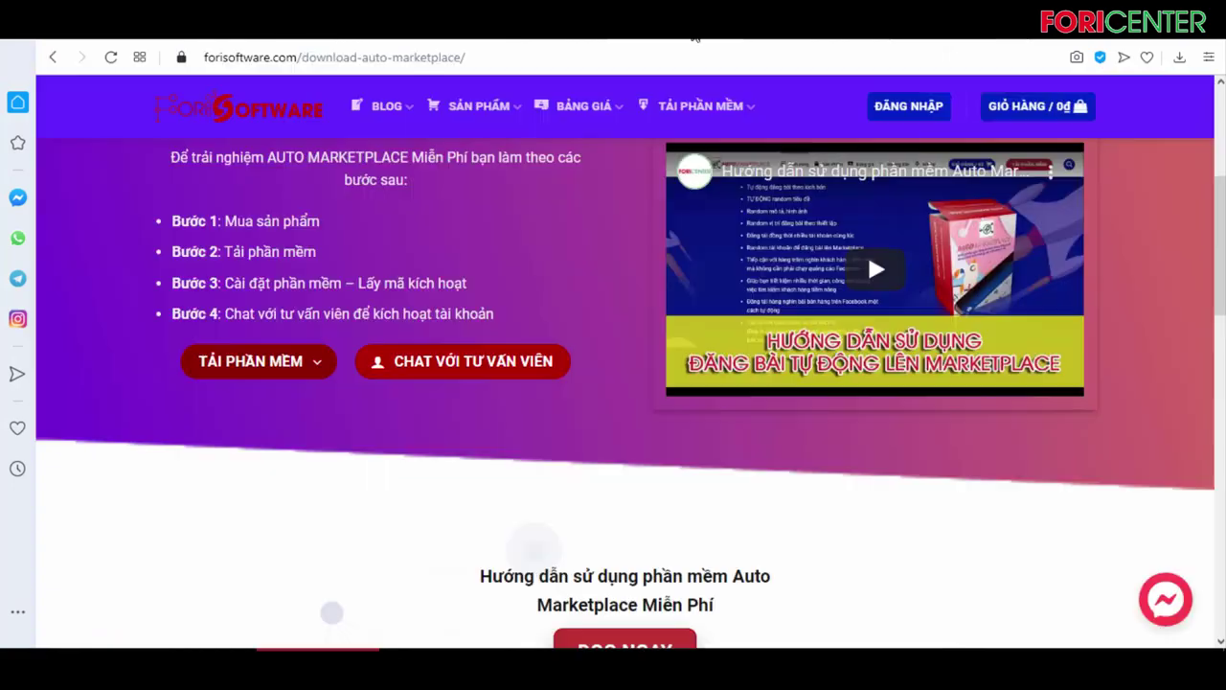
scroll(658, 394, down, 5)
scroll(659, 399, up, 6)
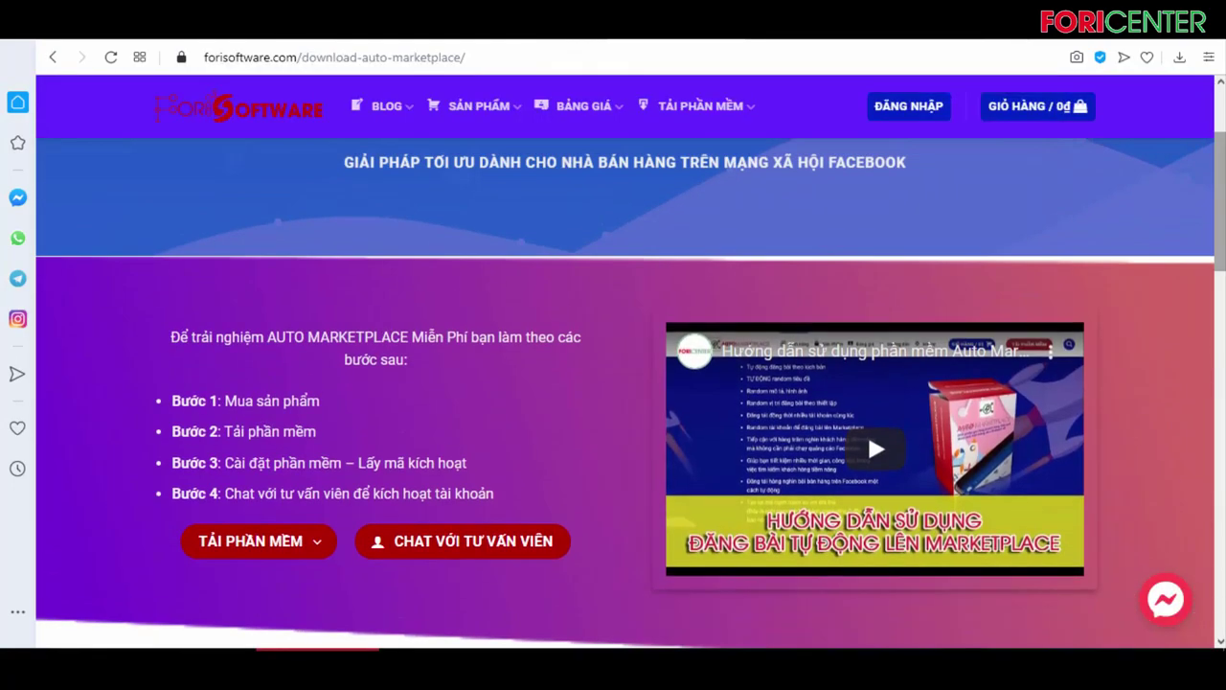
scroll(868, 431, down, 10)
click(580, 456)
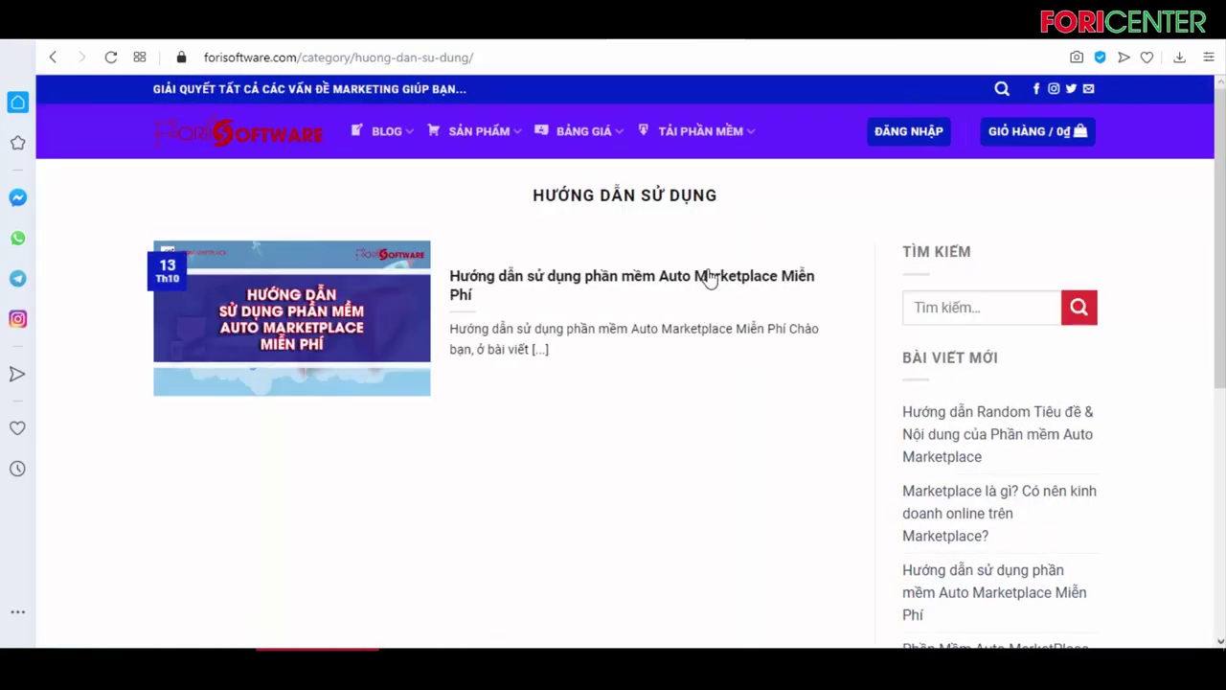
click(462, 288)
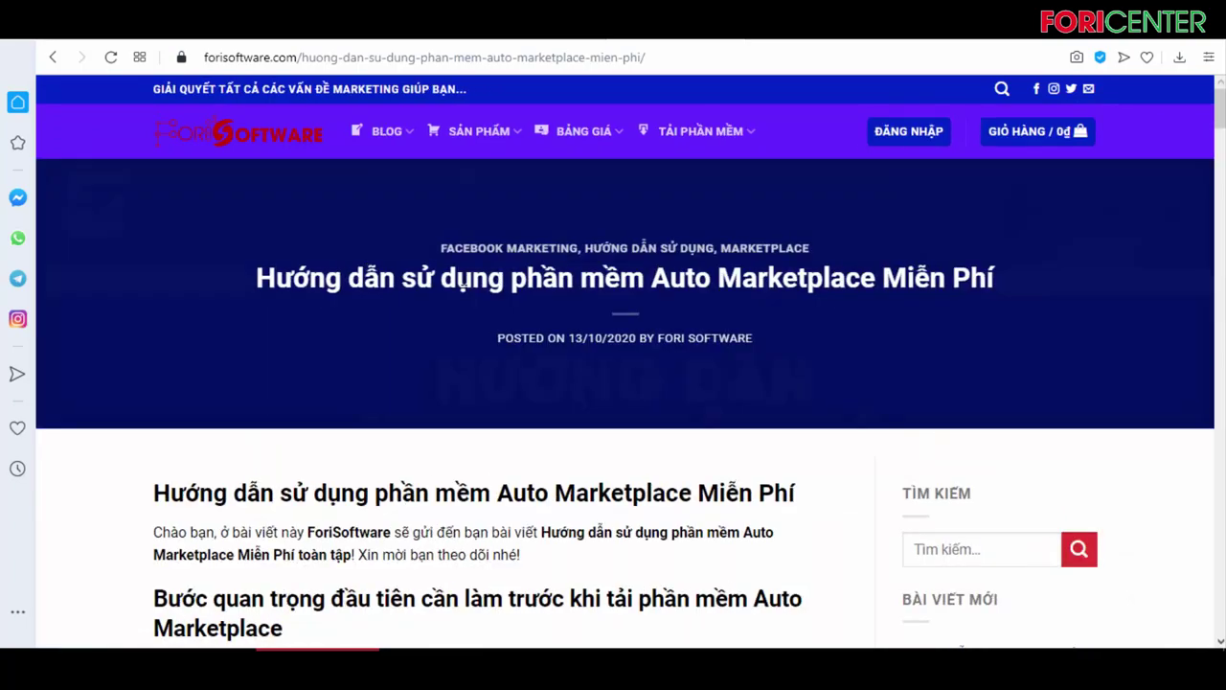
From the guide's activation code section, open the Auto Marketplace support chat with the signed-in Facebook account and minimize it.
scroll(614, 398, down, 10)
scroll(614, 398, down, 15)
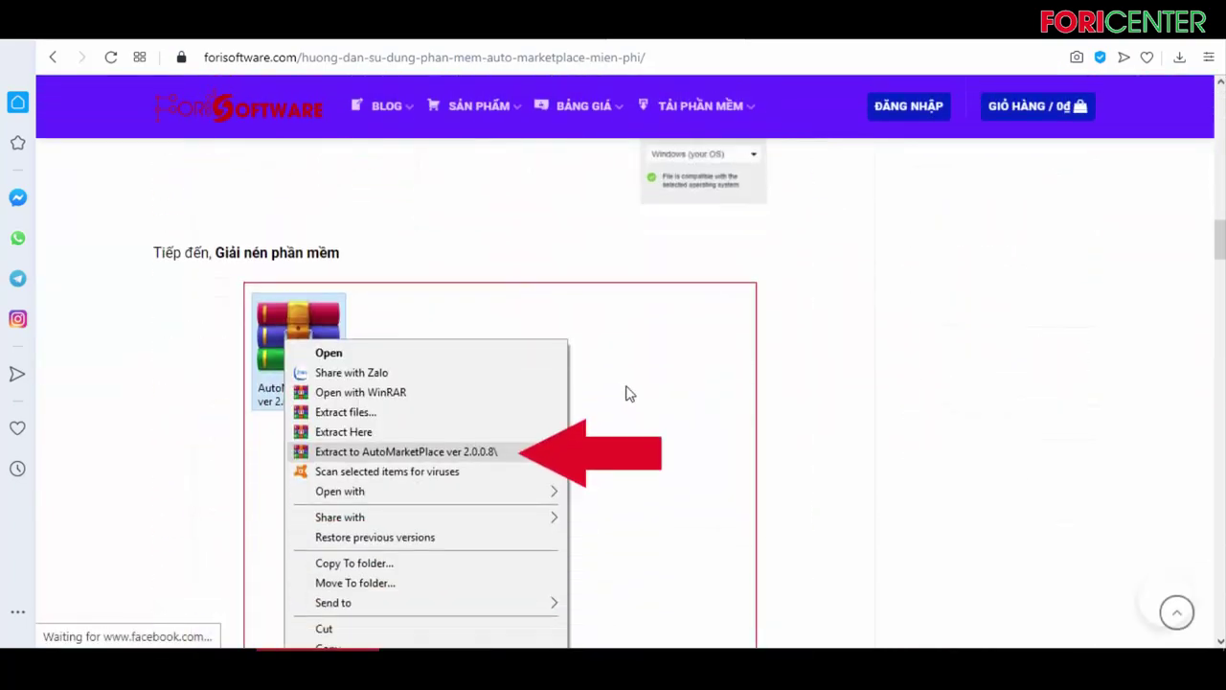
scroll(630, 393, down, 3)
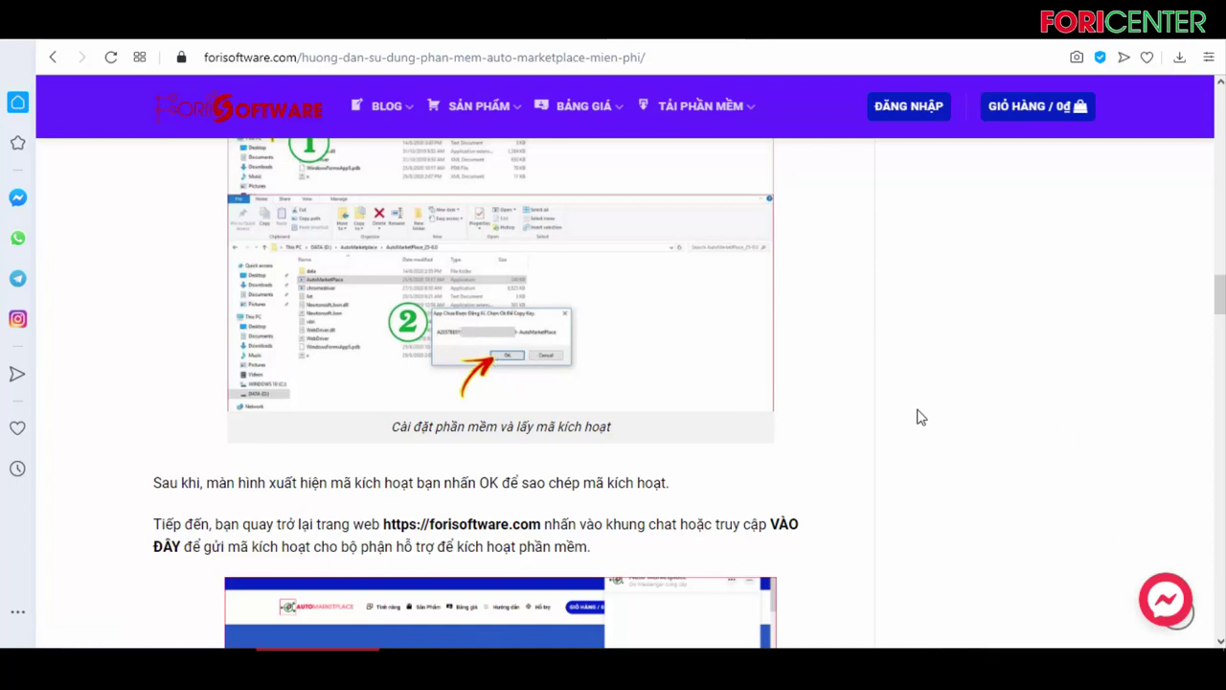
click(1169, 603)
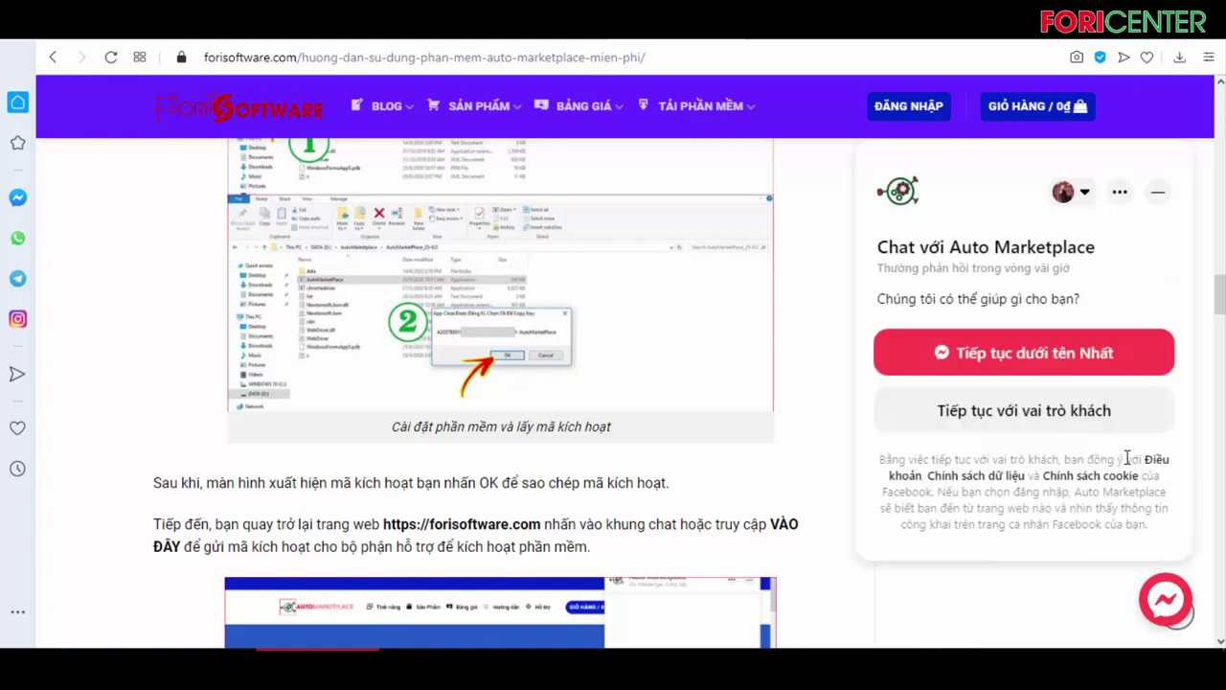
click(1033, 362)
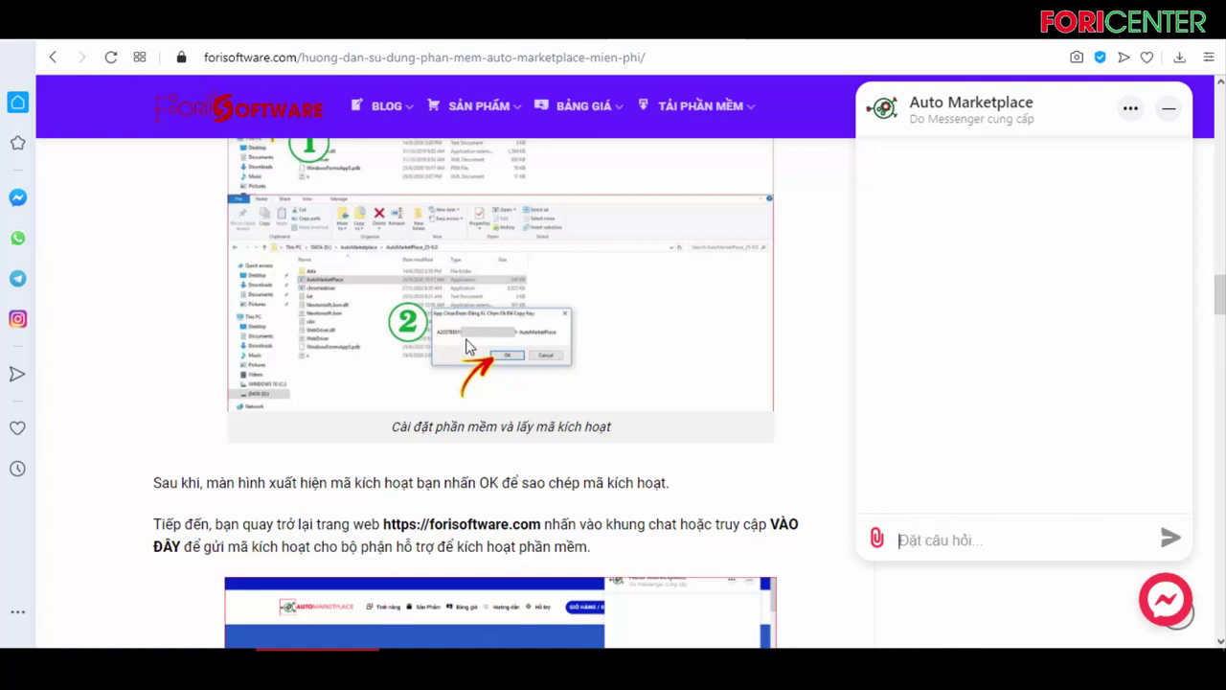
click(1166, 111)
Examine the guide's instructions on preparing post materials, getting Google Maps coordinates, copying the Facebook cookie and setting the delay time.
scroll(775, 363, down, 15)
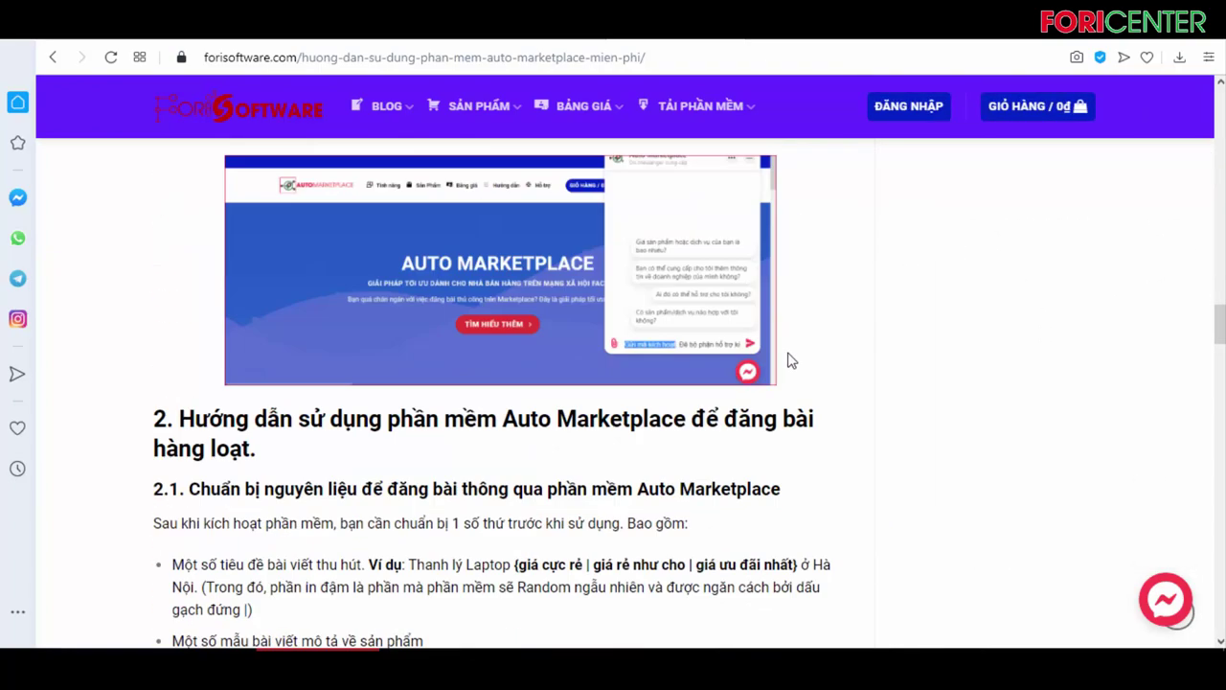
scroll(793, 358, up, 15)
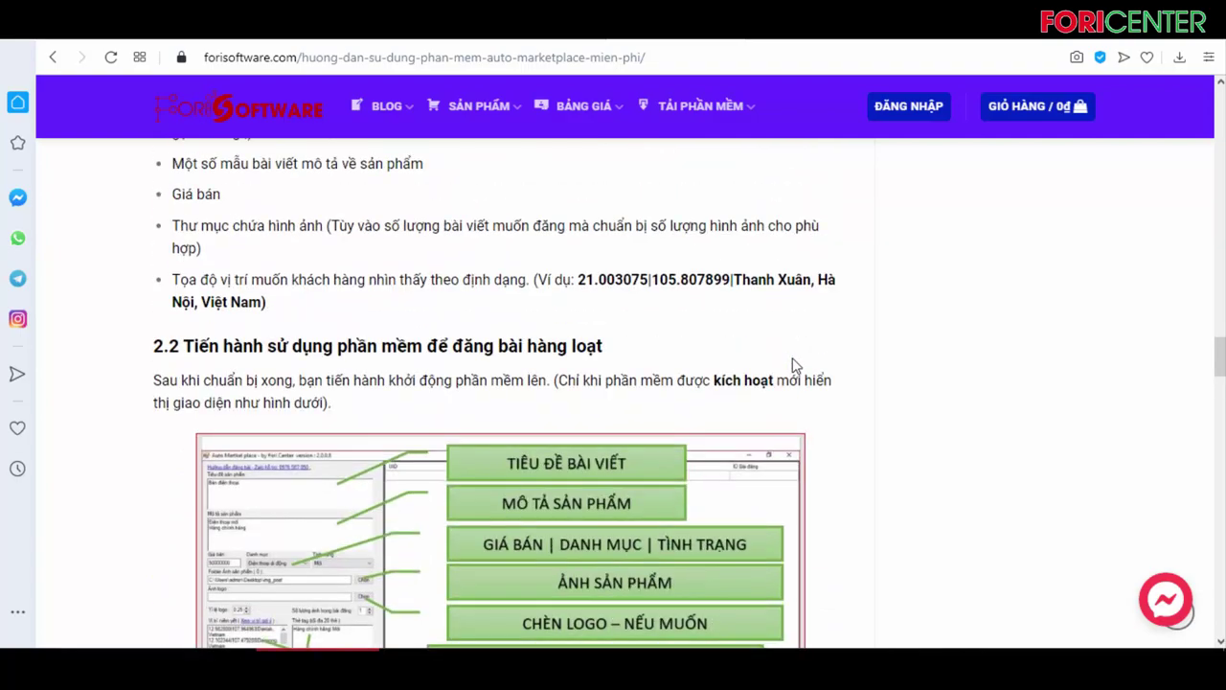
scroll(794, 358, up, 10)
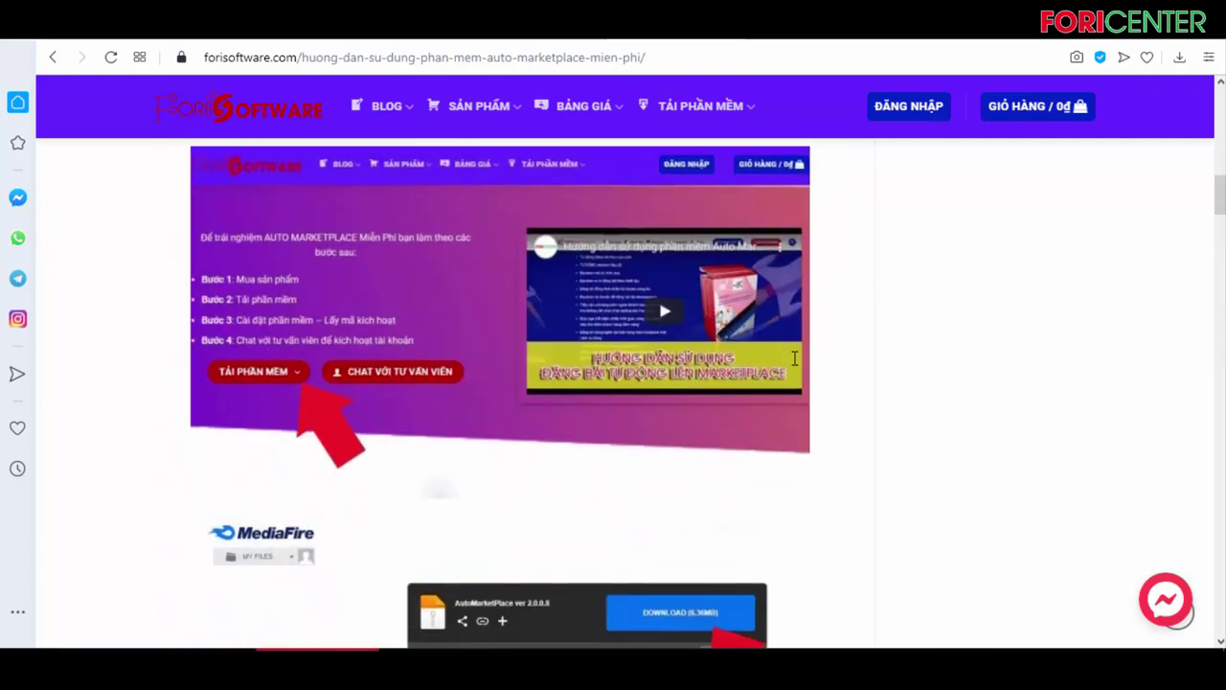
scroll(802, 361, down, 15)
scroll(499, 391, down, 10)
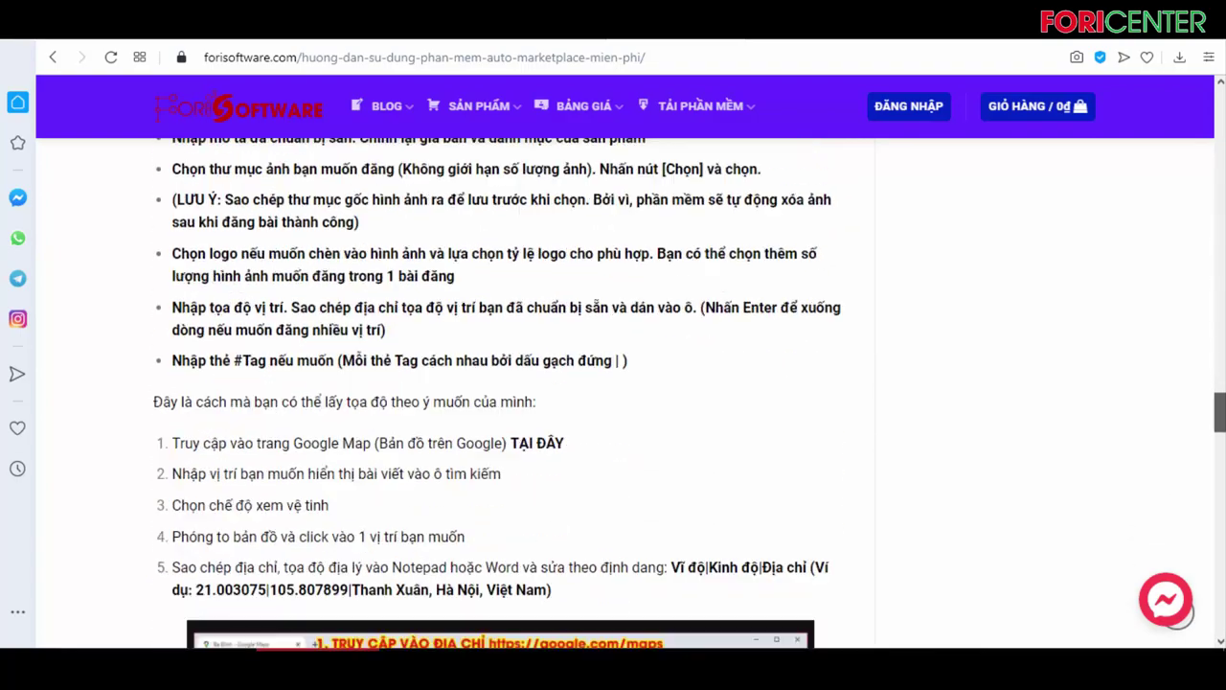
scroll(499, 392, up, 2)
scroll(499, 391, down, 3)
scroll(474, 377, down, 10)
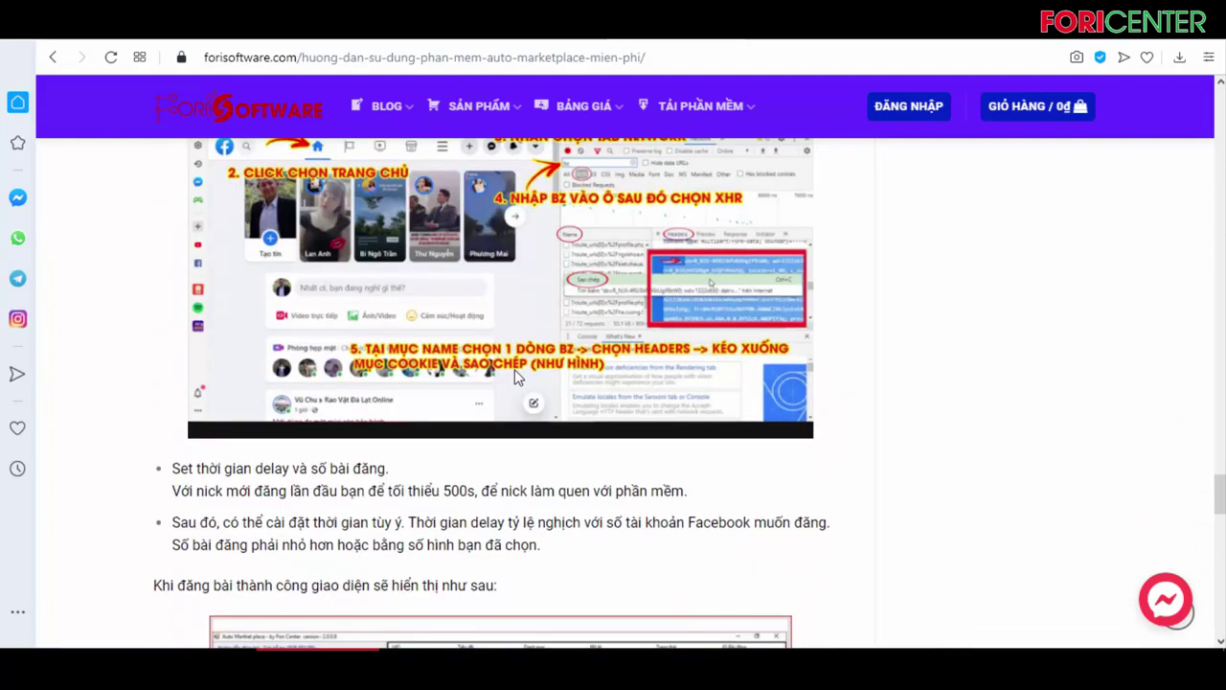
scroll(518, 369, down, 10)
scroll(537, 364, up, 10)
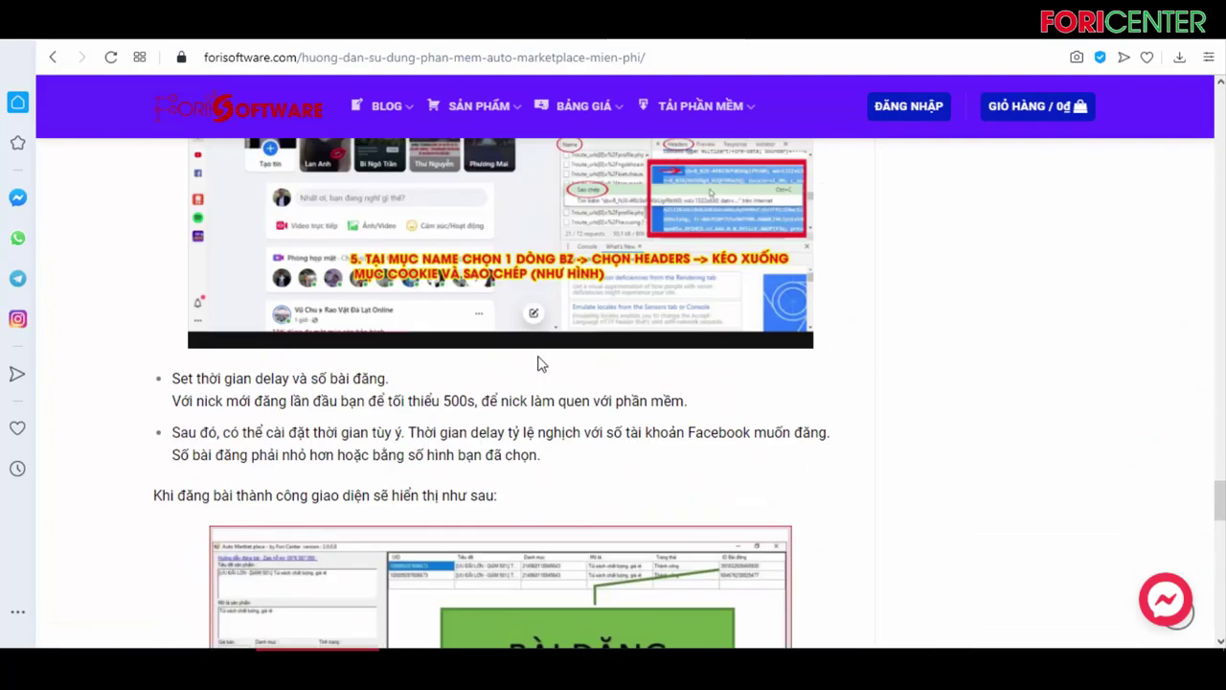
scroll(609, 385, up, 1)
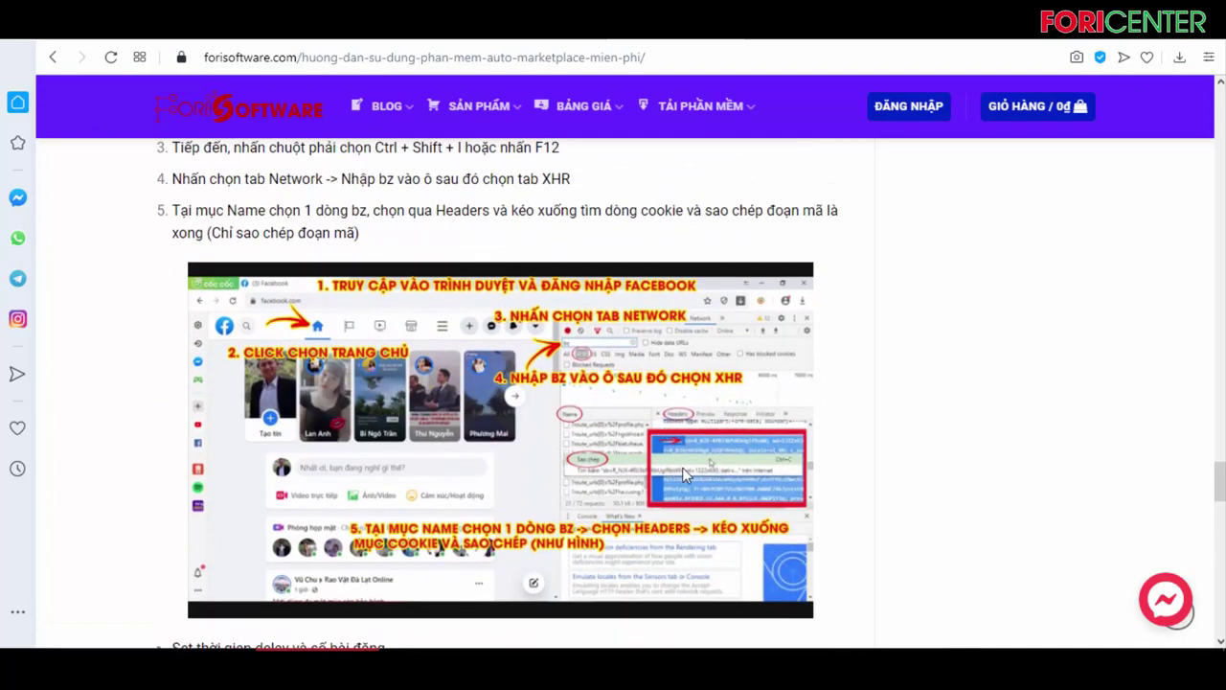
scroll(606, 476, up, 1)
scroll(606, 476, up, 10)
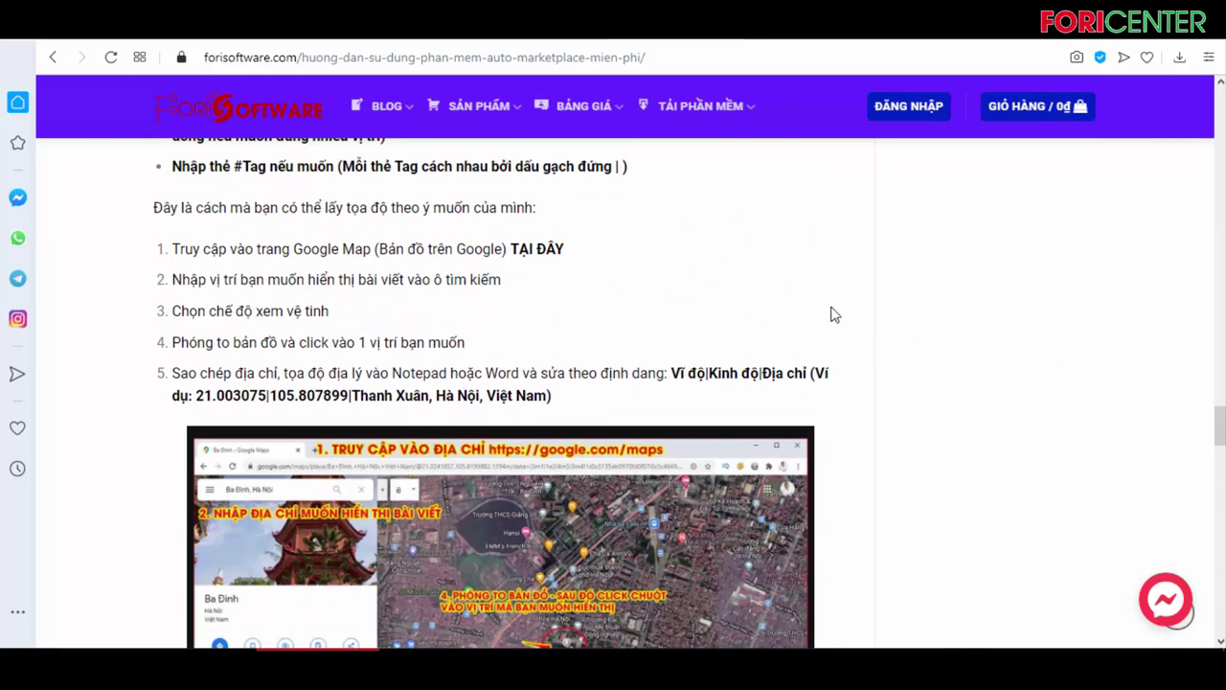
Open Facebook in a new browser tab and inspect its home page in the developer tools.
drag(746, 394, 763, 400)
click(706, 418)
scroll(670, 426, down, 4)
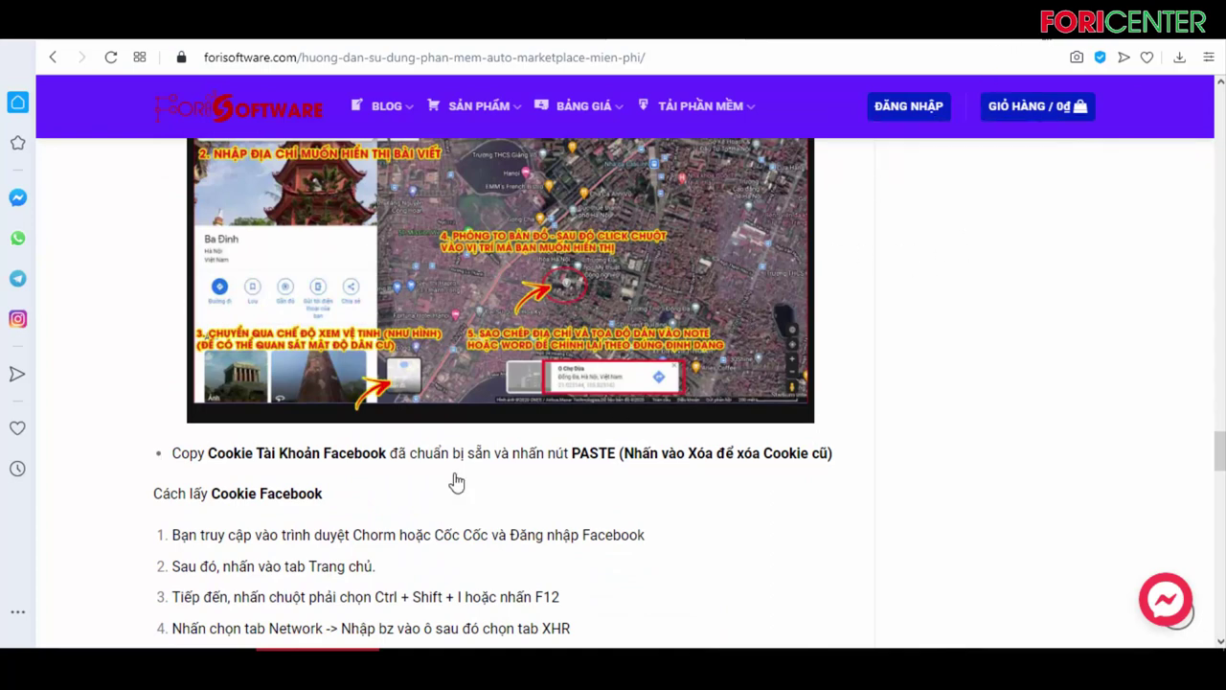
key(ctrl+t)
click(444, 266)
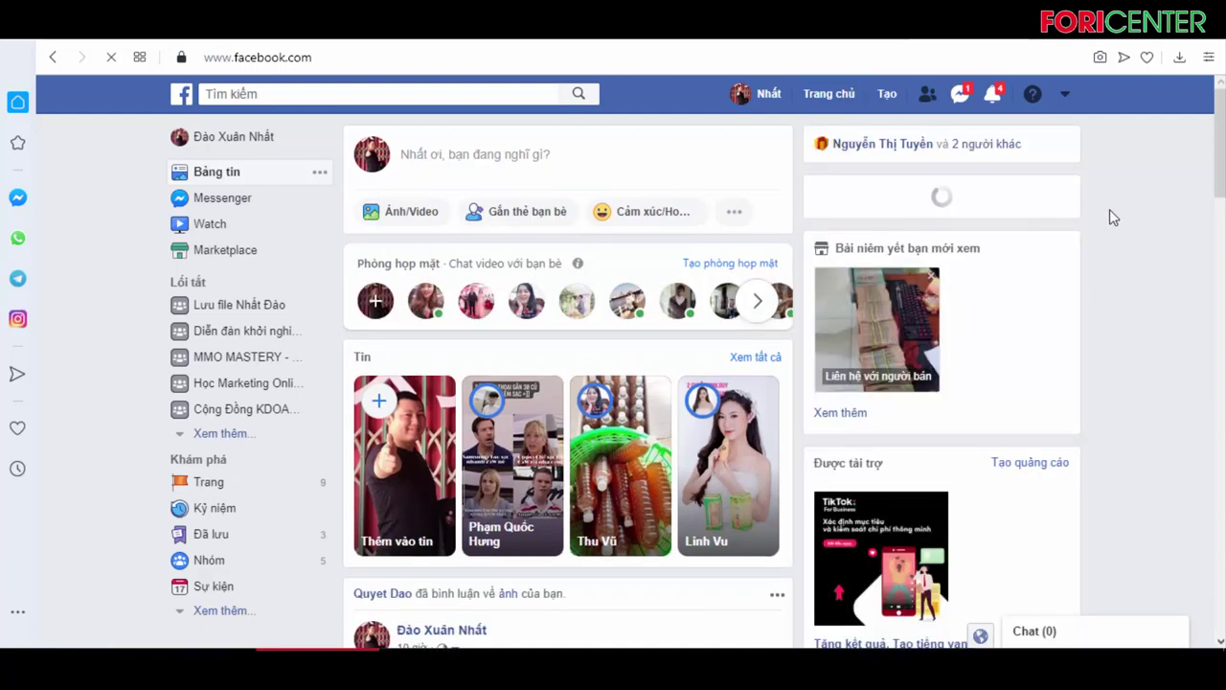
right_click(1110, 209)
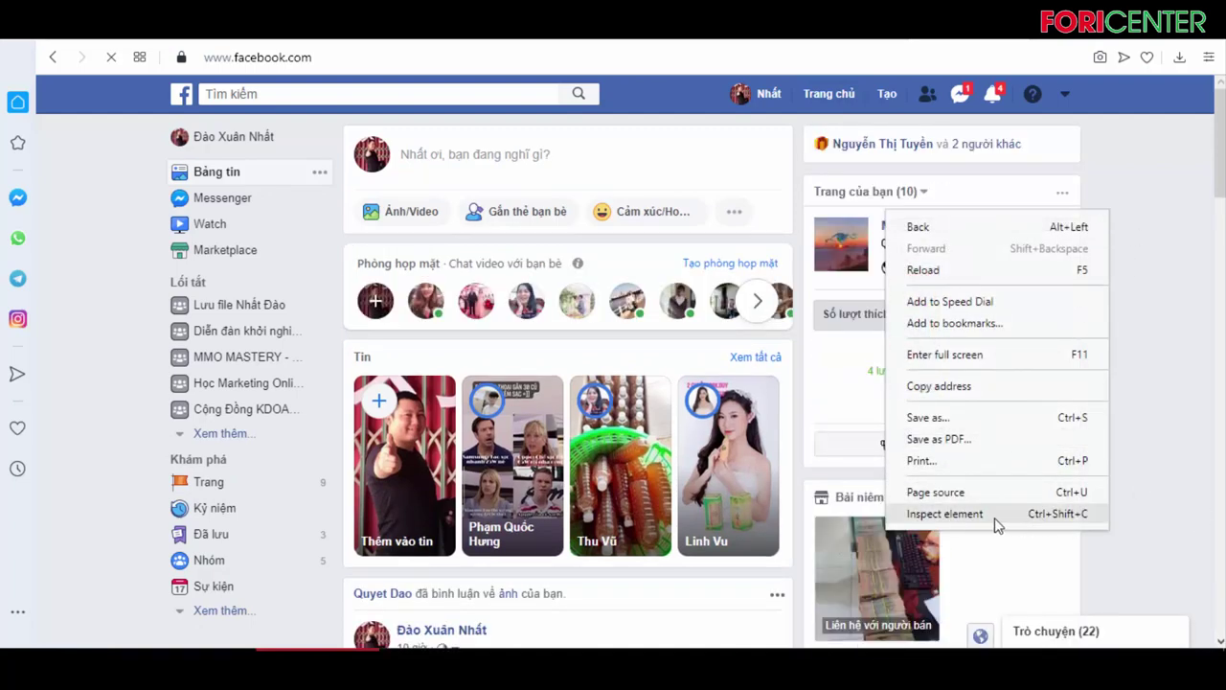
click(1060, 515)
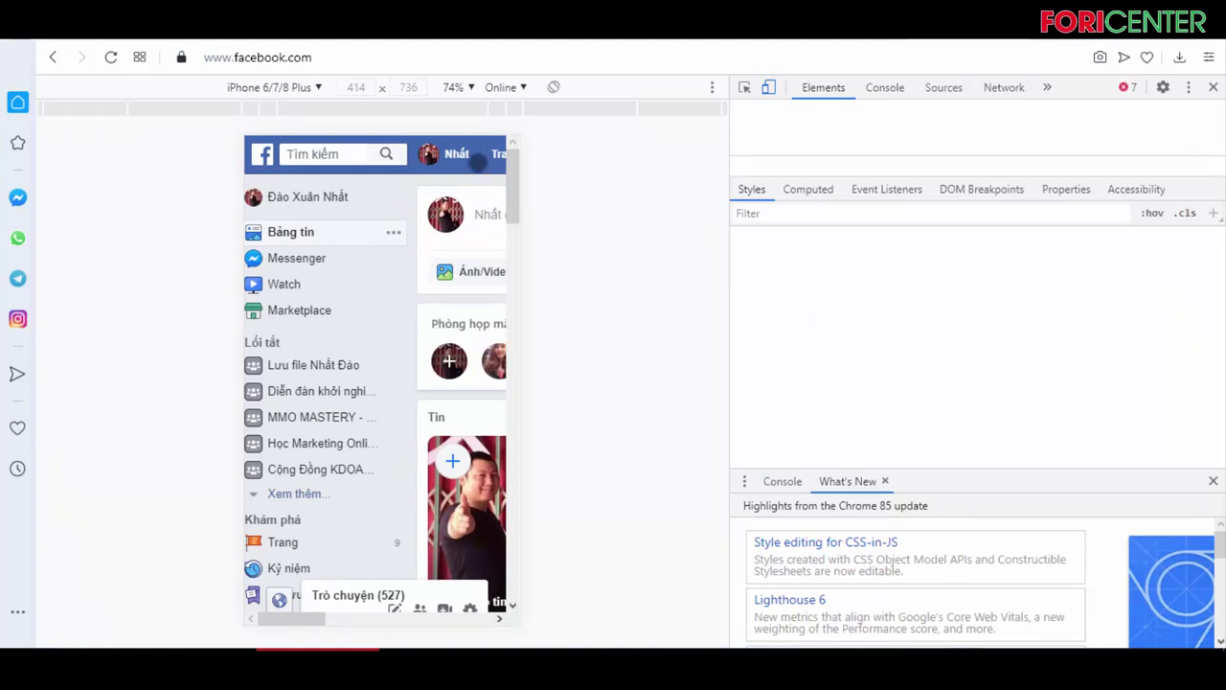
Emulate a Laptop with HiDPI screen and filter the page's XHR network requests by "bz".
click(318, 89)
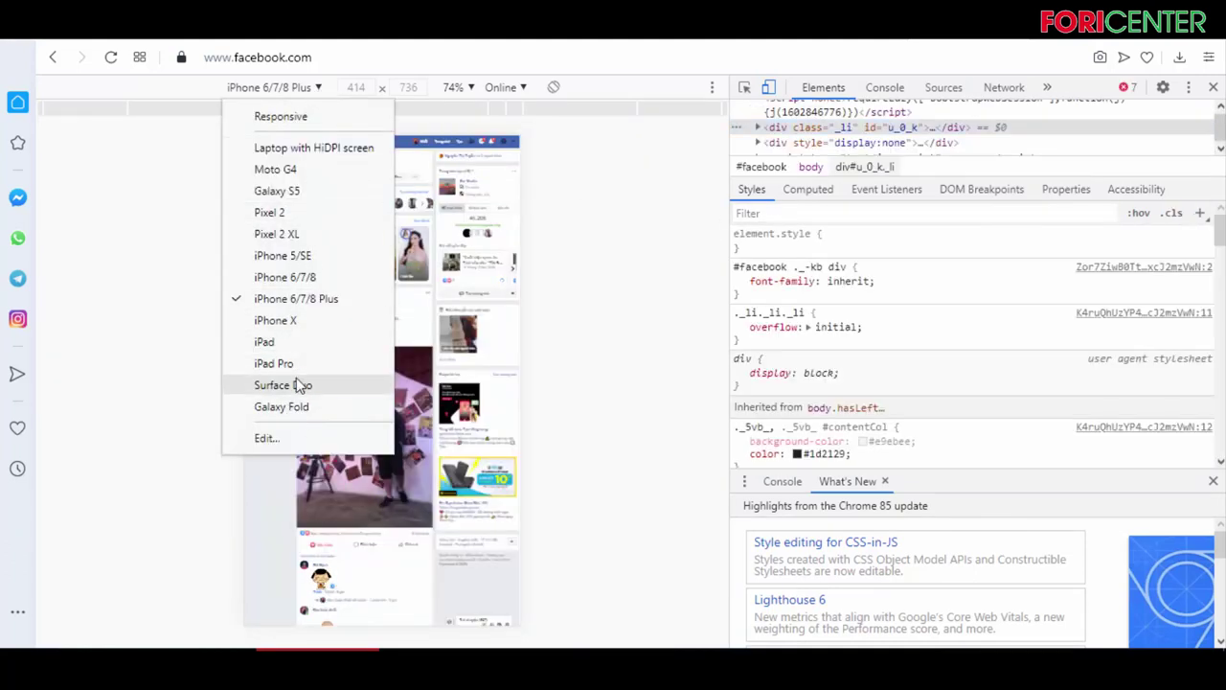
click(316, 148)
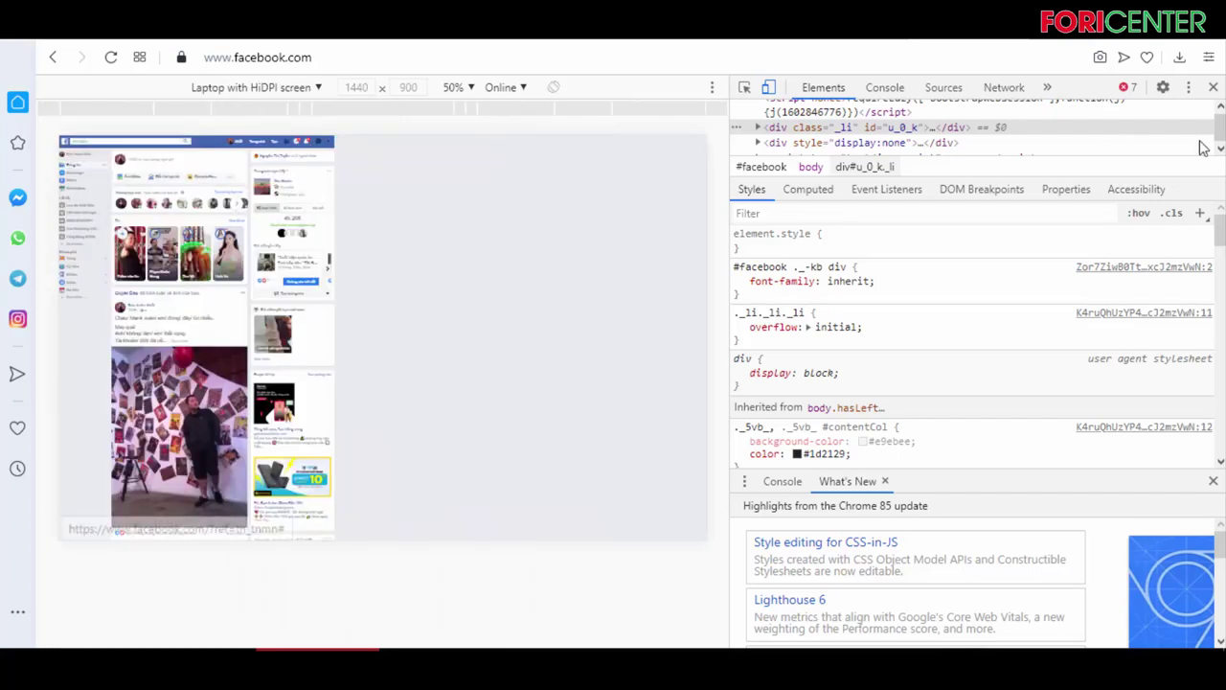
click(1002, 89)
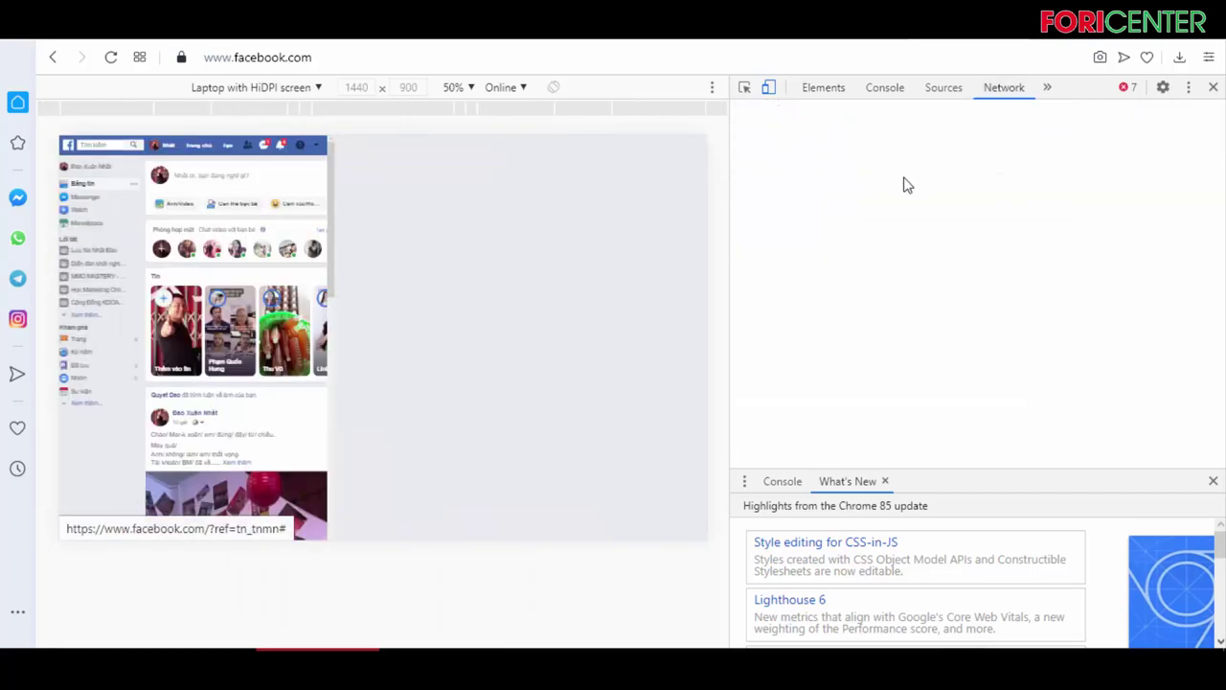
scroll(840, 312, up, 3)
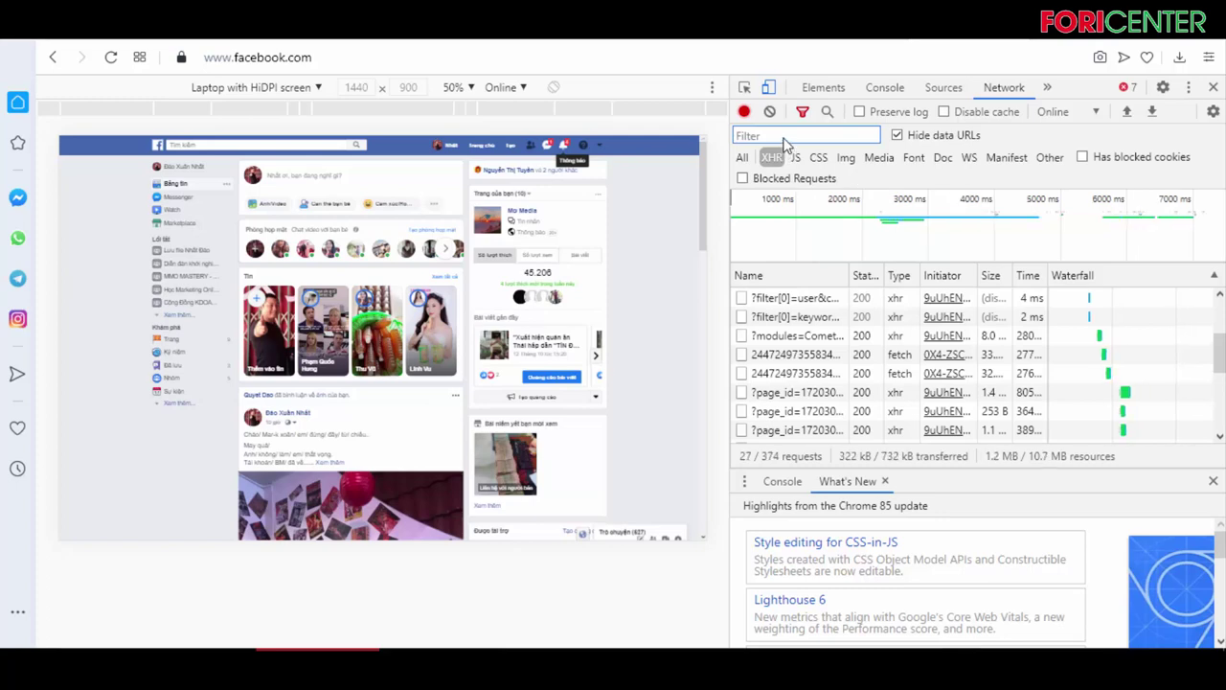
text(bz)
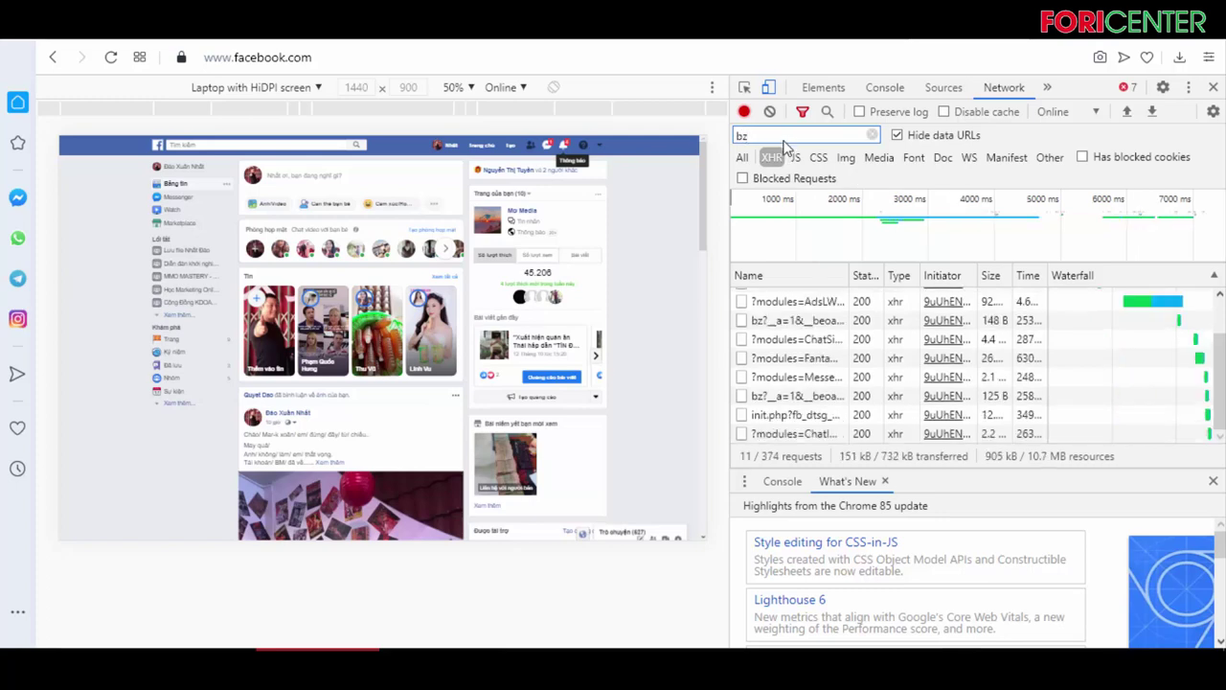
Copy the complete cookie value from the request headers of the first bz request.
click(799, 322)
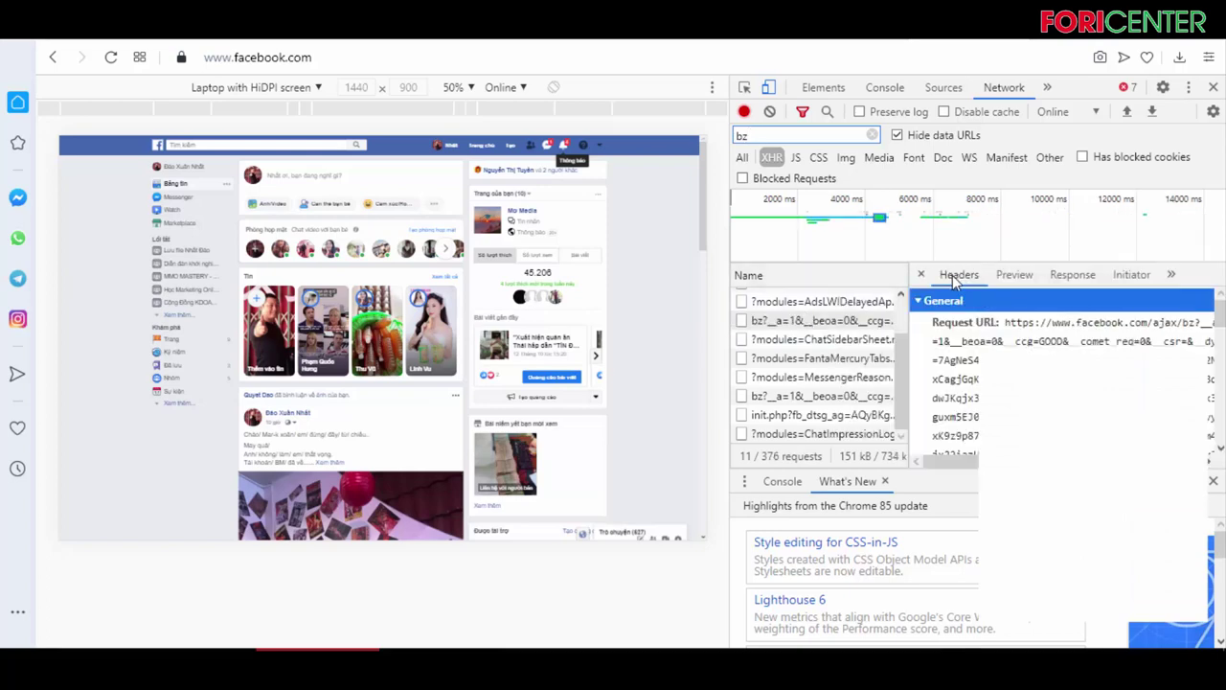
scroll(1057, 317, down, 6)
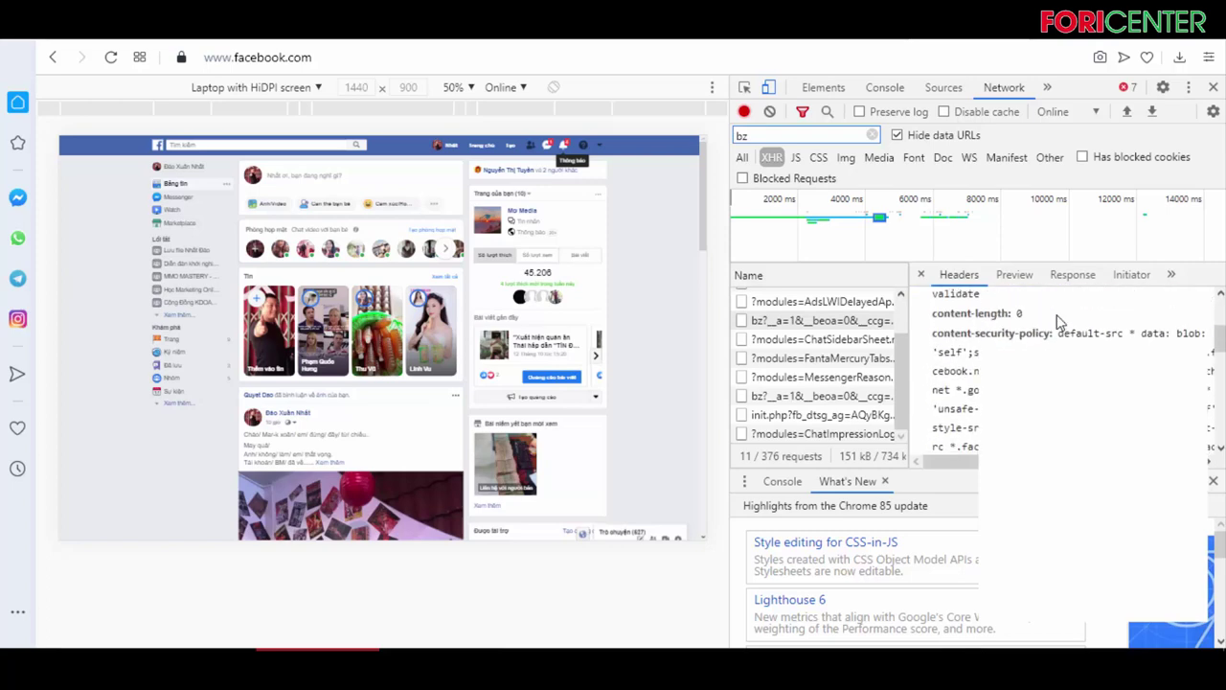
scroll(1059, 321, down, 10)
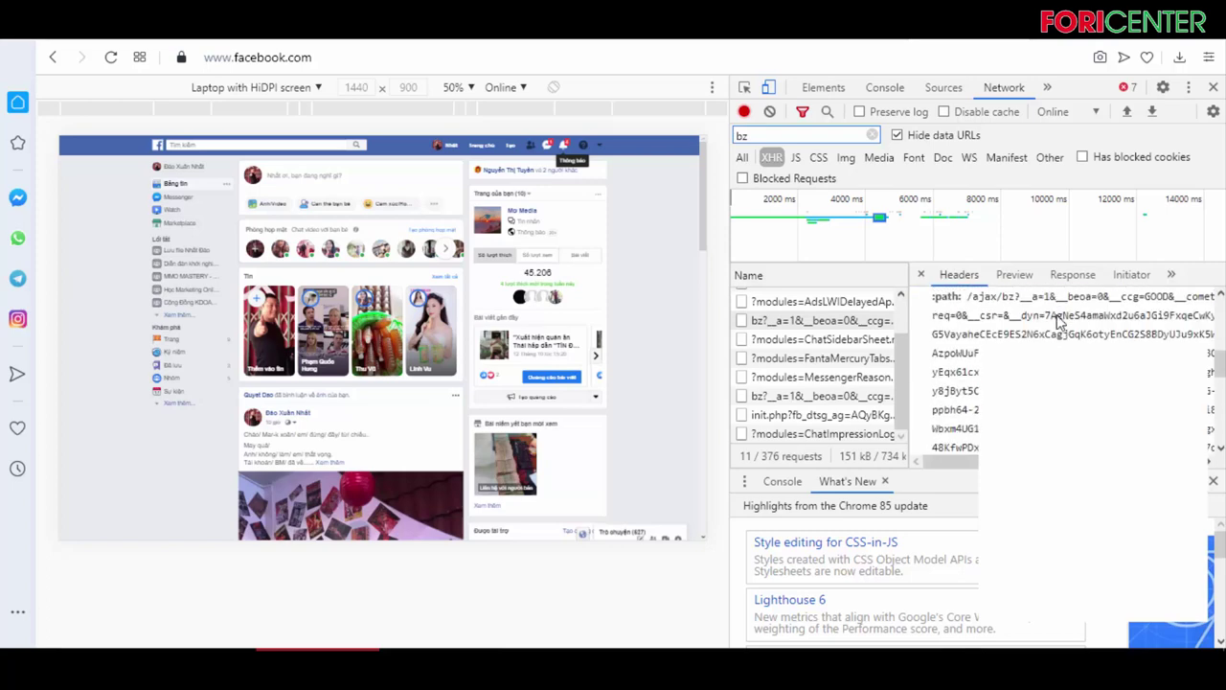
scroll(1058, 321, down, 6)
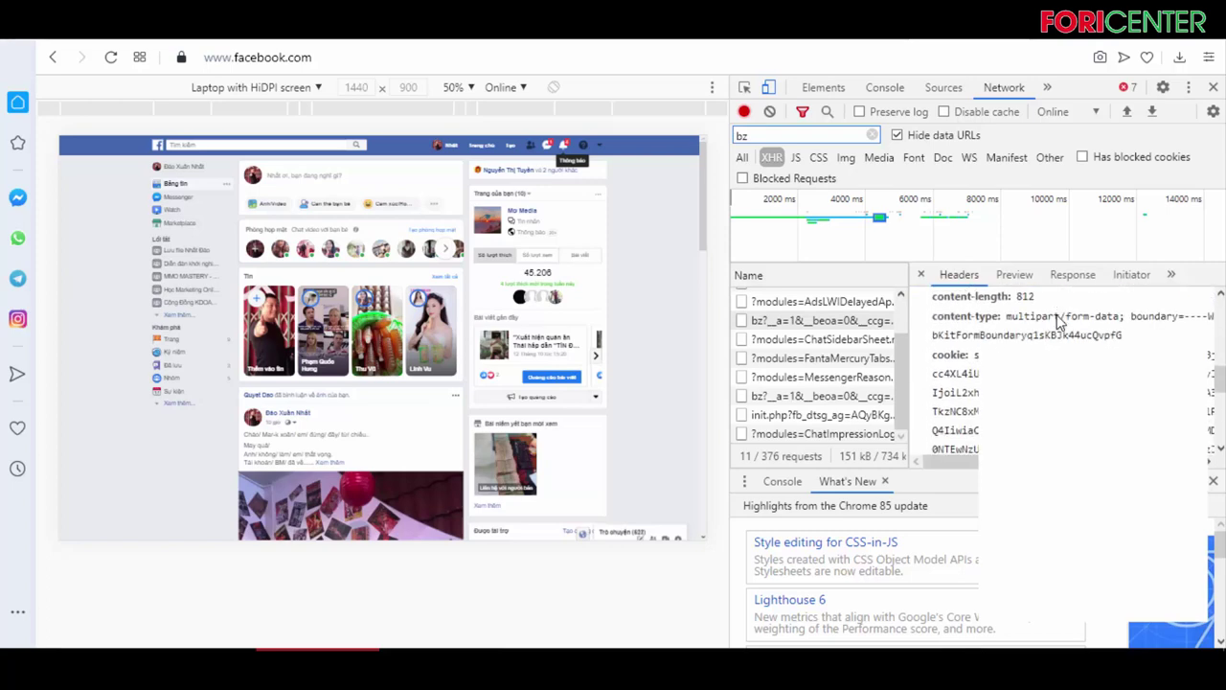
scroll(1059, 321, up, 2)
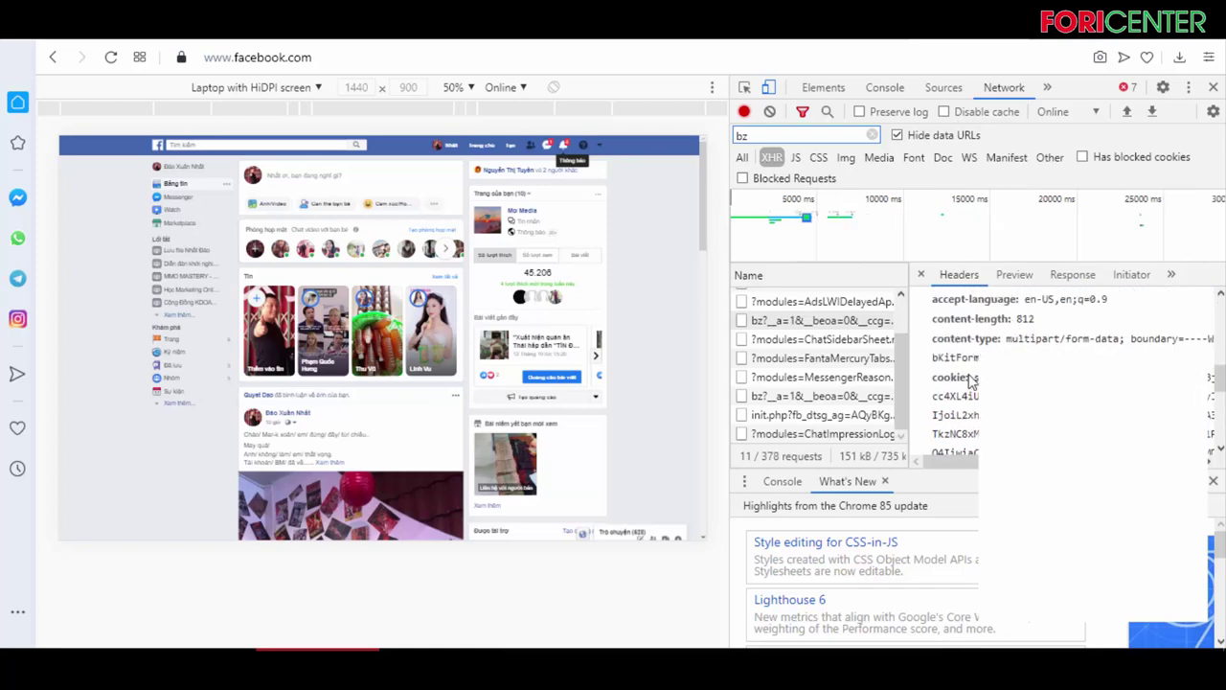
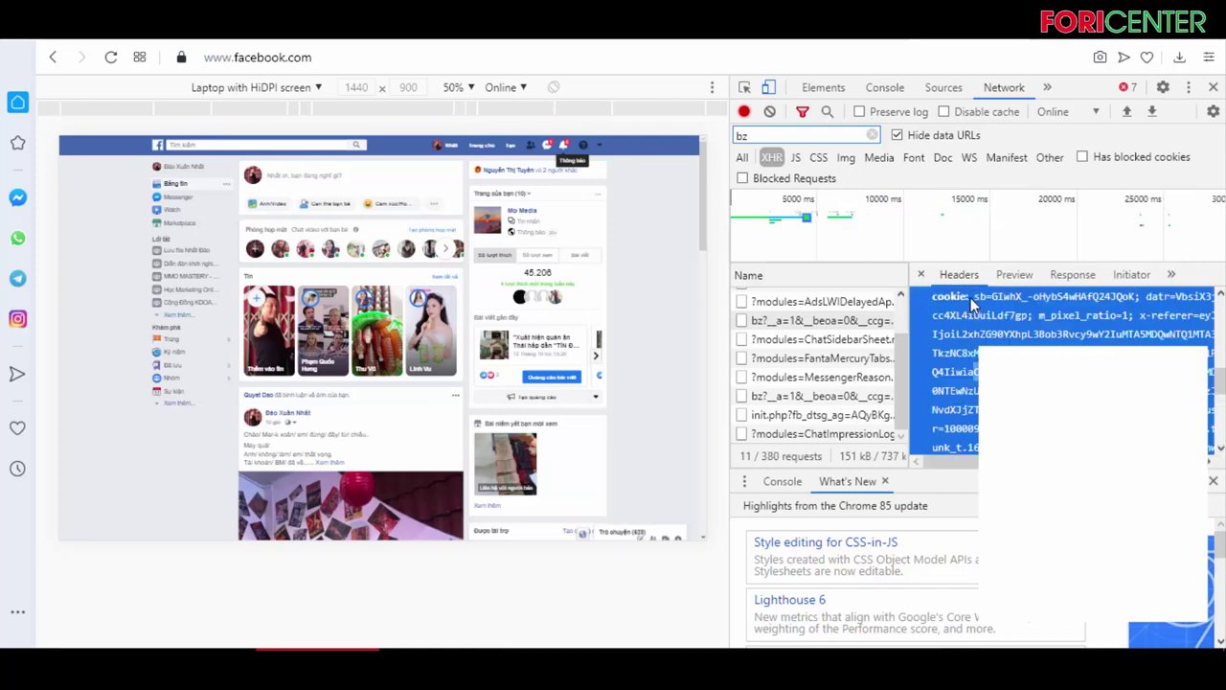
scroll(973, 305, up, 3)
scroll(973, 304, down, 1)
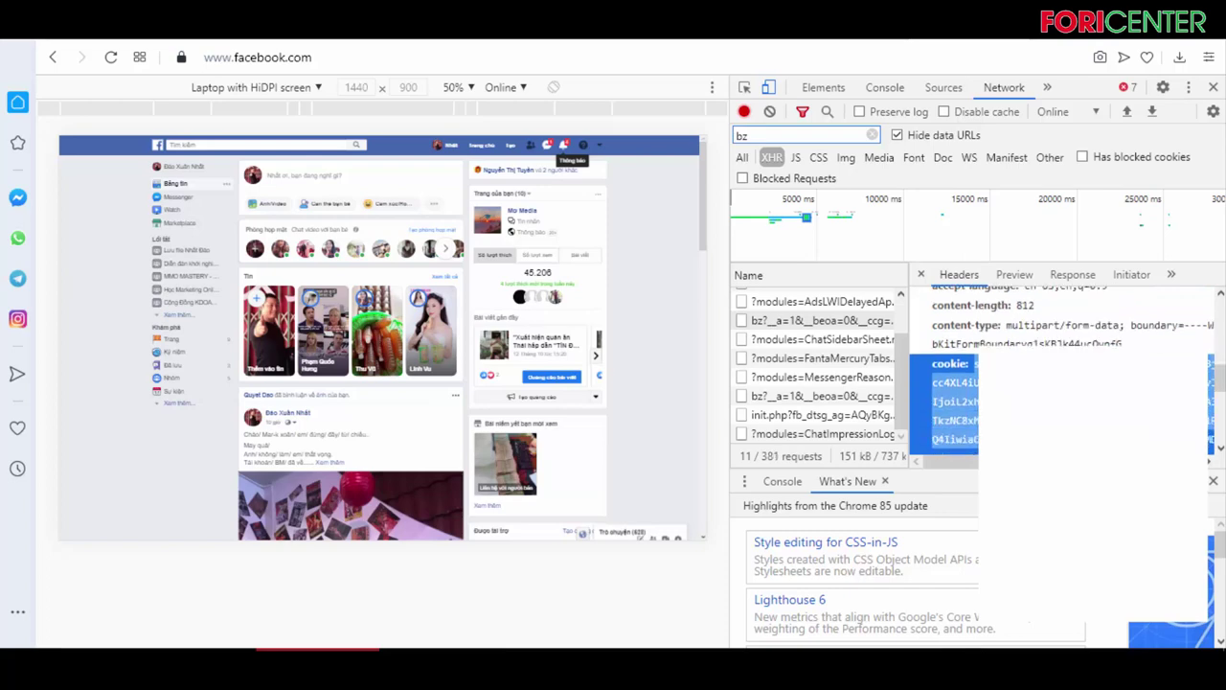
scroll(1061, 369, down, 2)
scroll(1064, 364, down, 3)
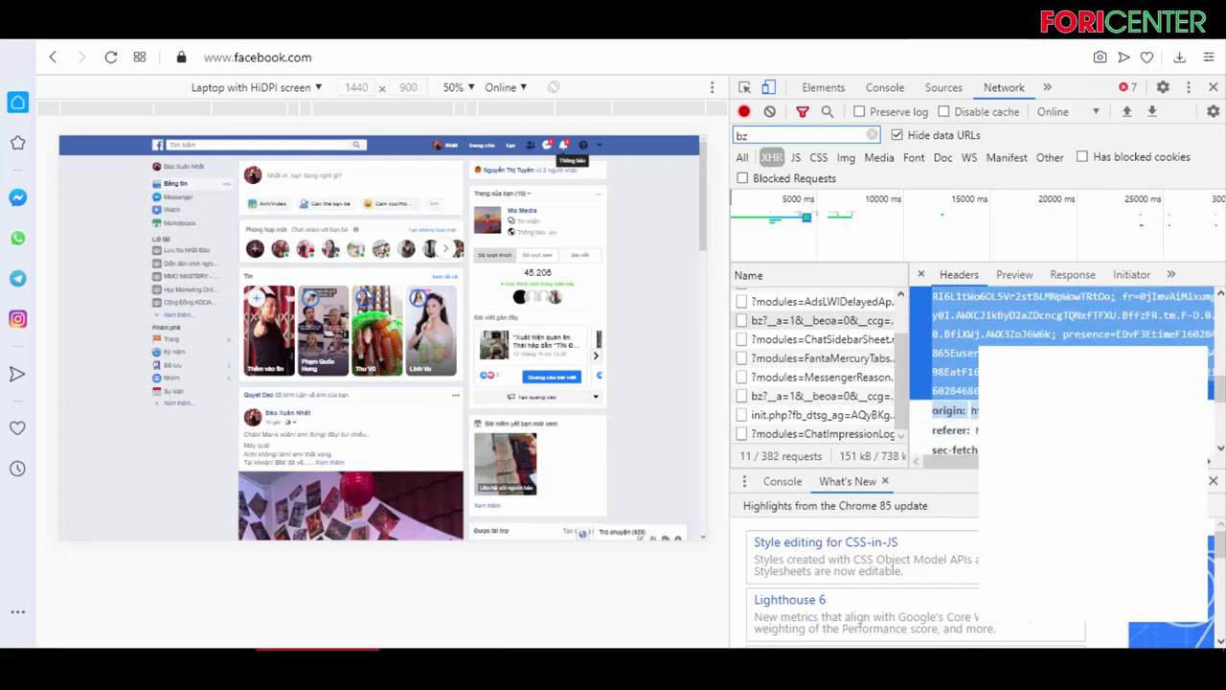
right_click(1084, 337)
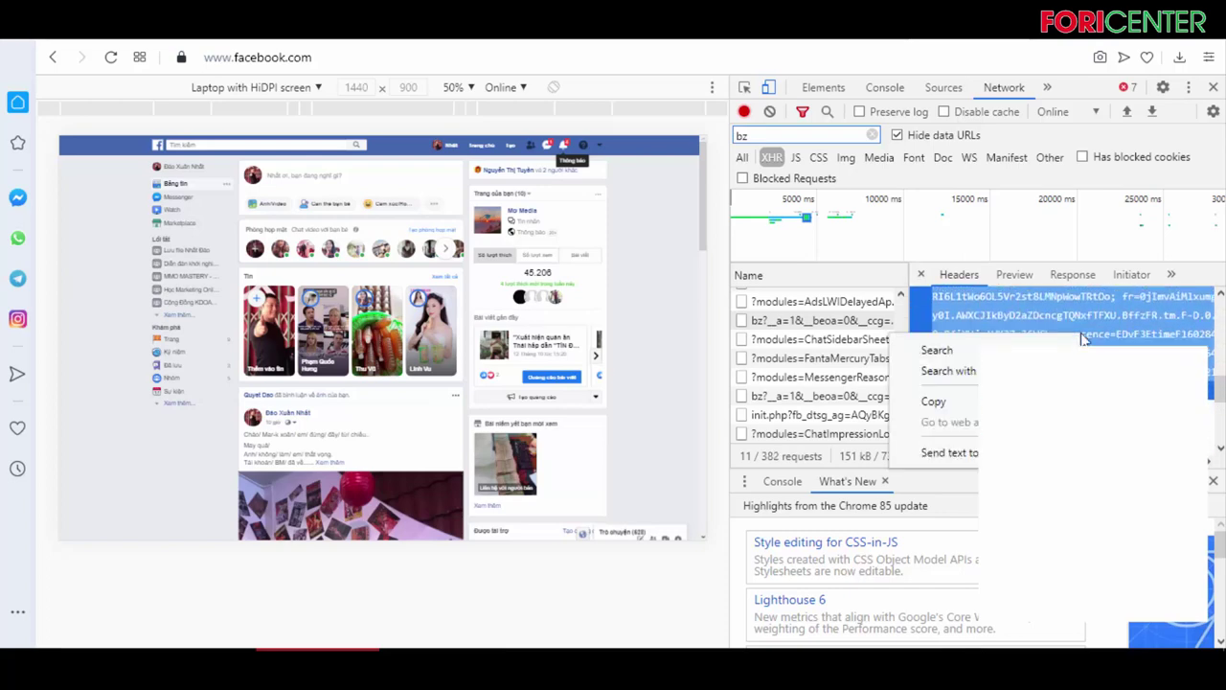
click(925, 400)
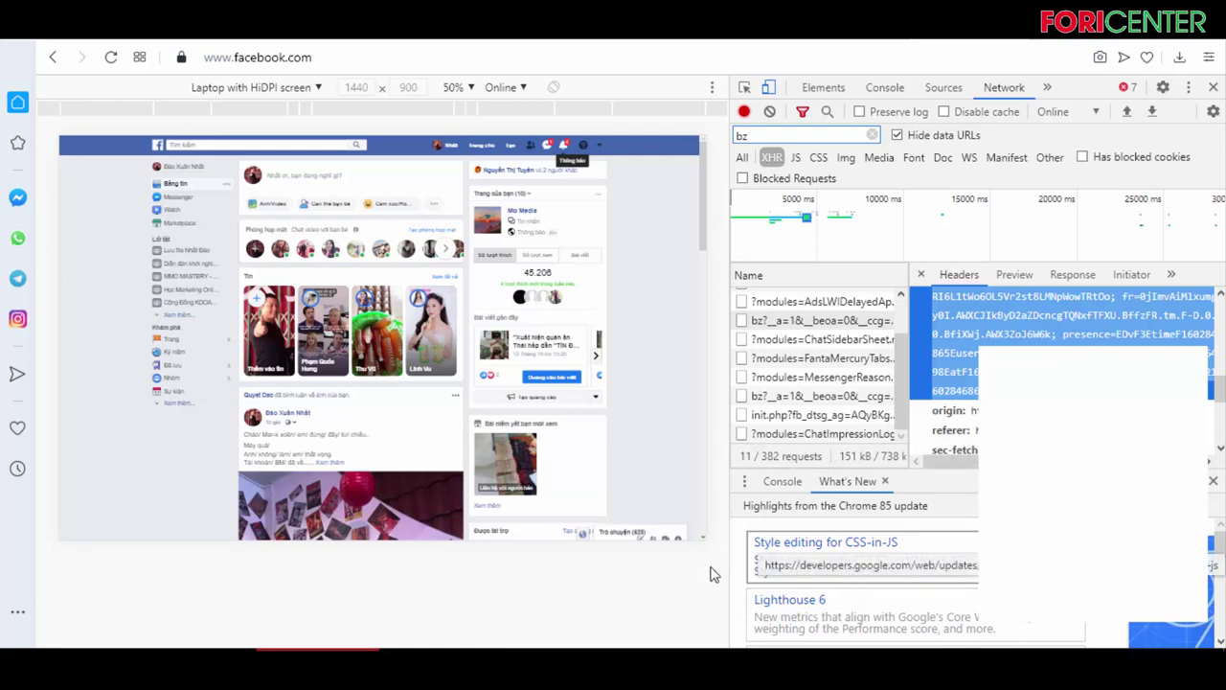
Switch to AutoMarketPlace, delete the existing posting account cookie and paste the copied Facebook cookie three times.
click(566, 562)
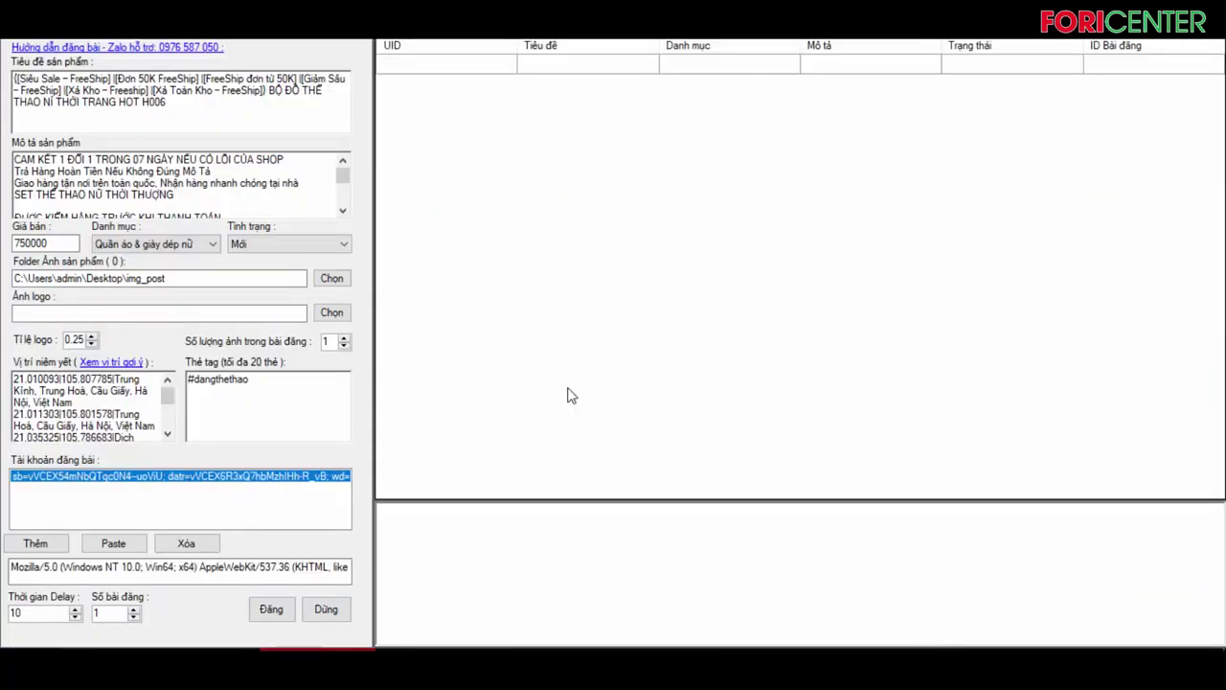
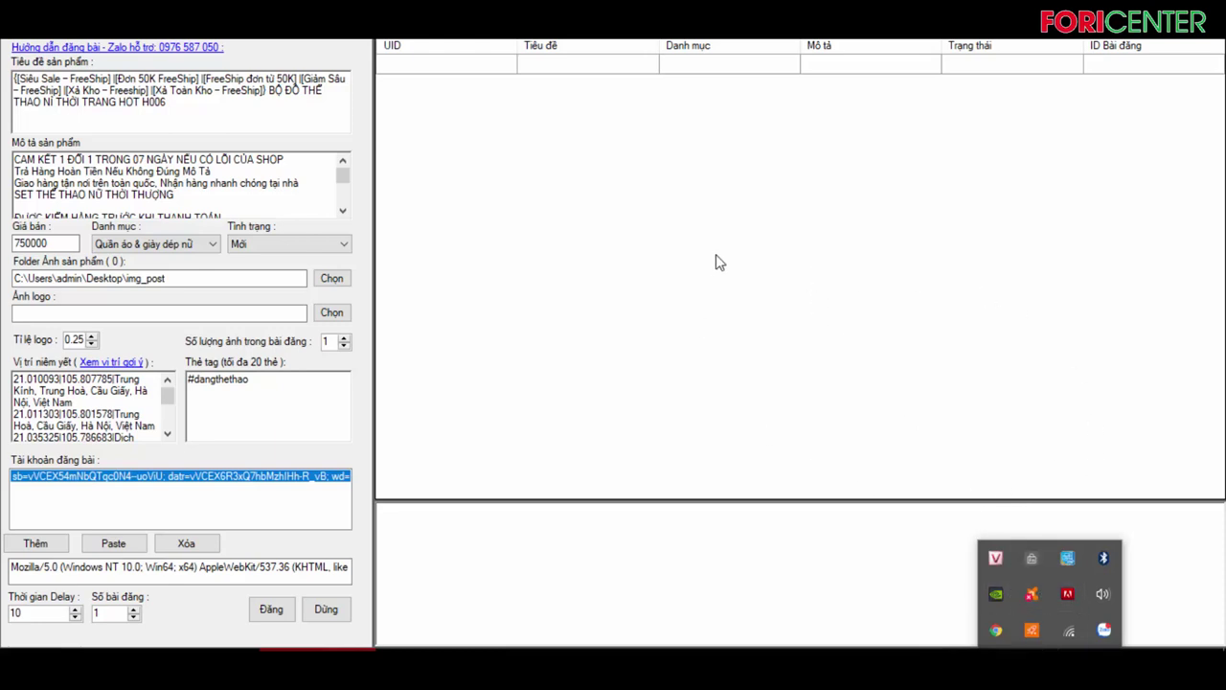
click(899, 205)
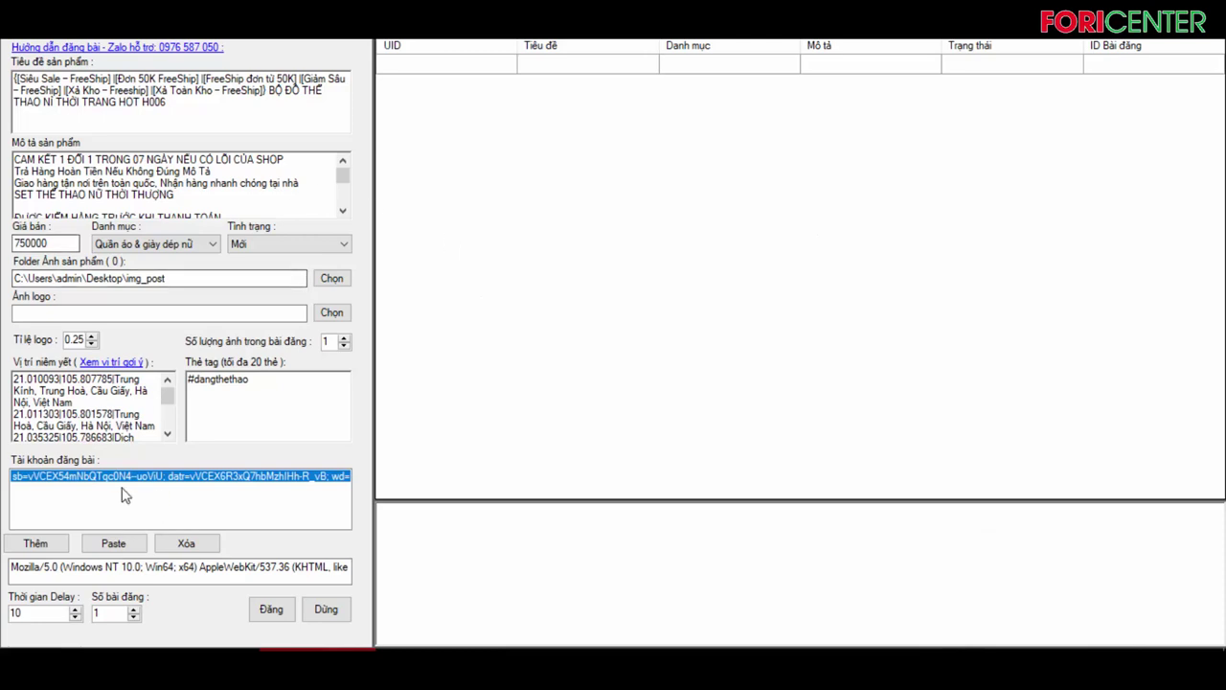
click(186, 544)
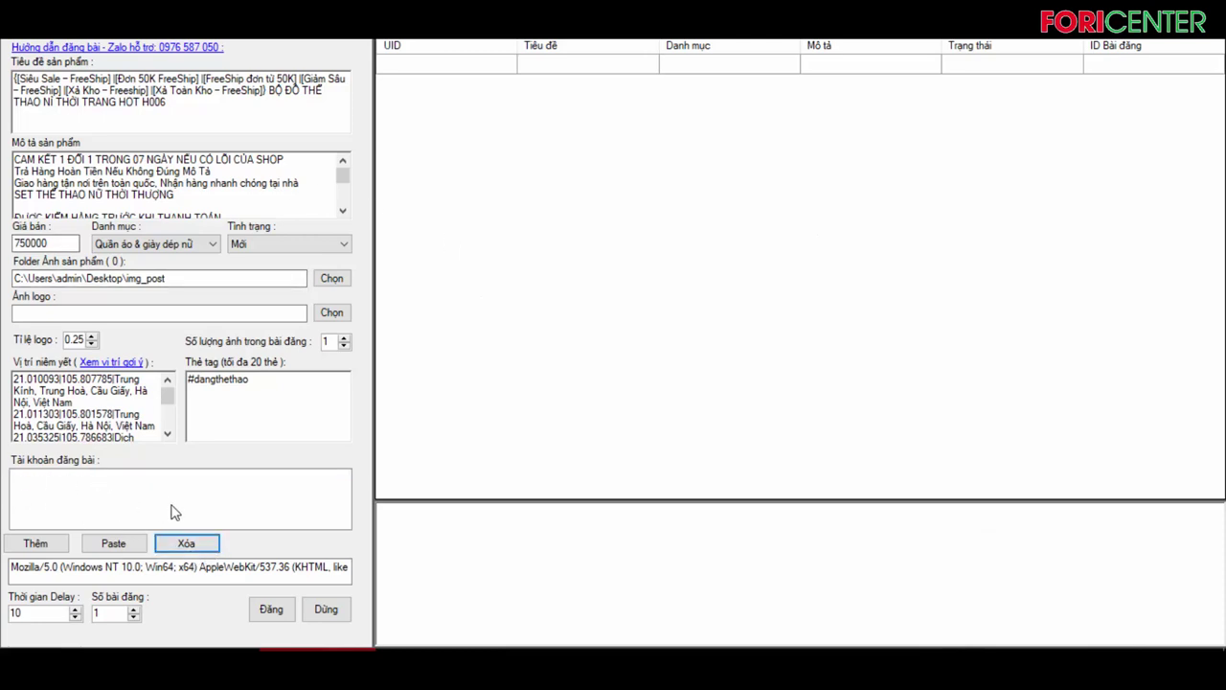
click(116, 542)
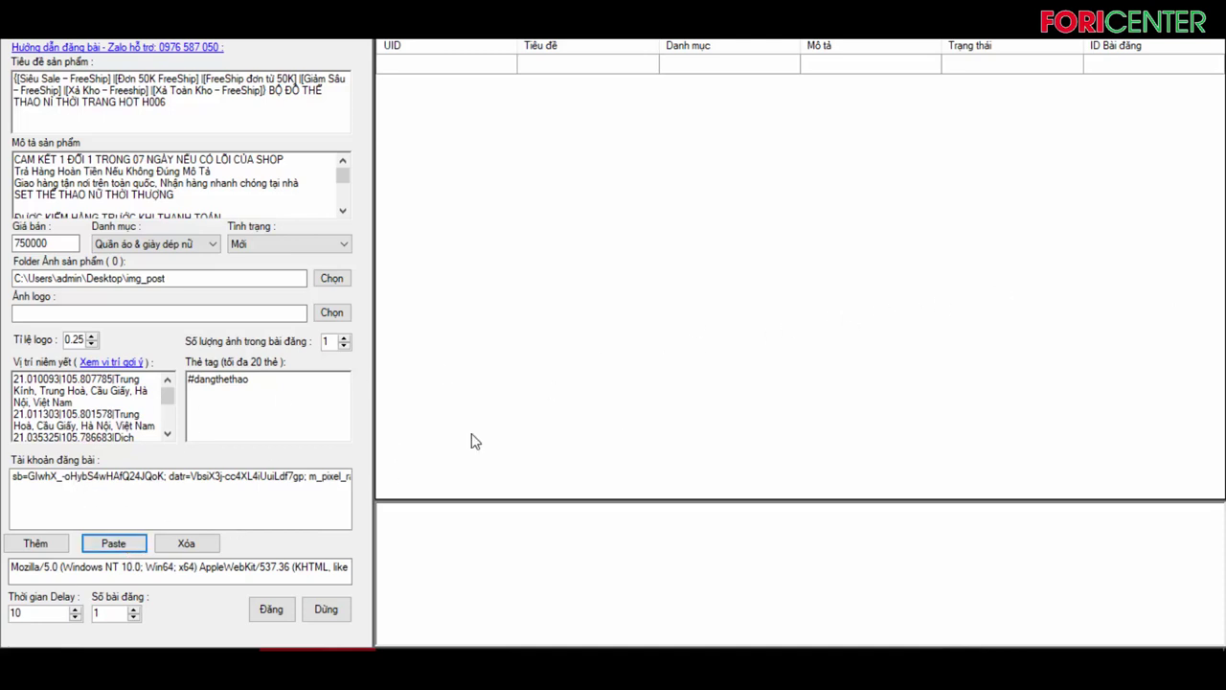
click(123, 546)
click(131, 545)
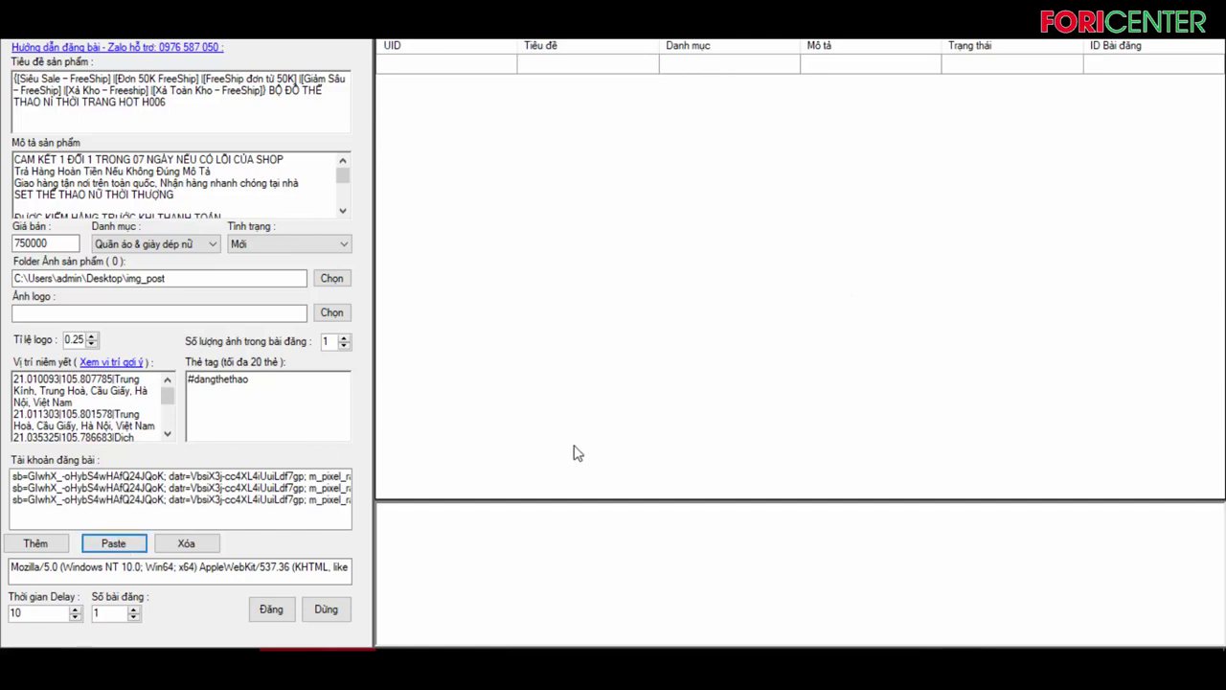
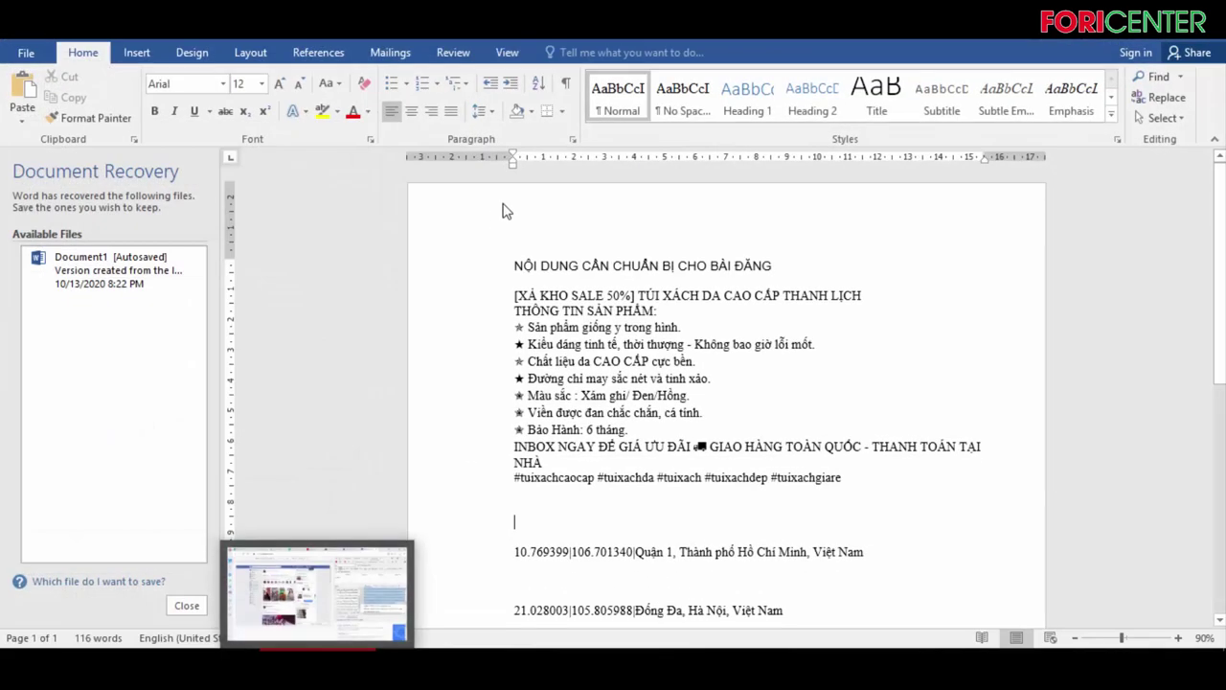
Replace AutoMarketPlace's product title with "[XẢ KHO SALE 50%] TÚI XÁCH DA CAO CẤP THANH LỊCH" copied from the Word document.
click(317, 589)
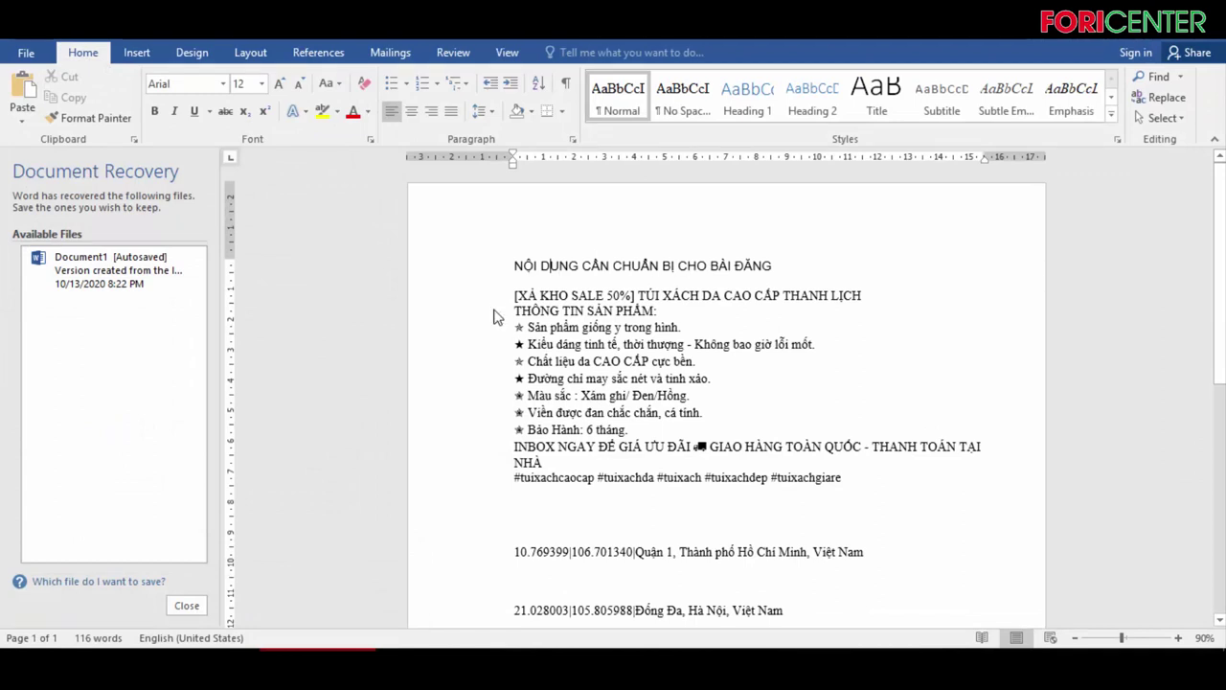
click(521, 297)
drag(513, 299, 870, 297)
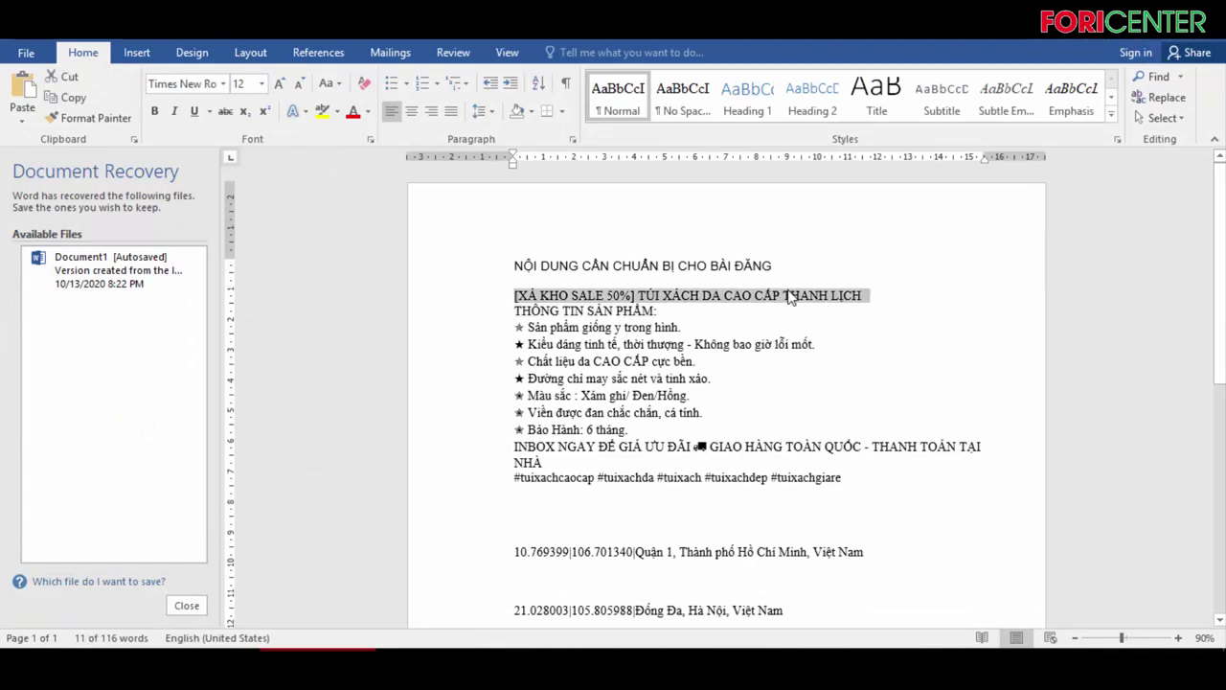
right_click(790, 292)
click(846, 324)
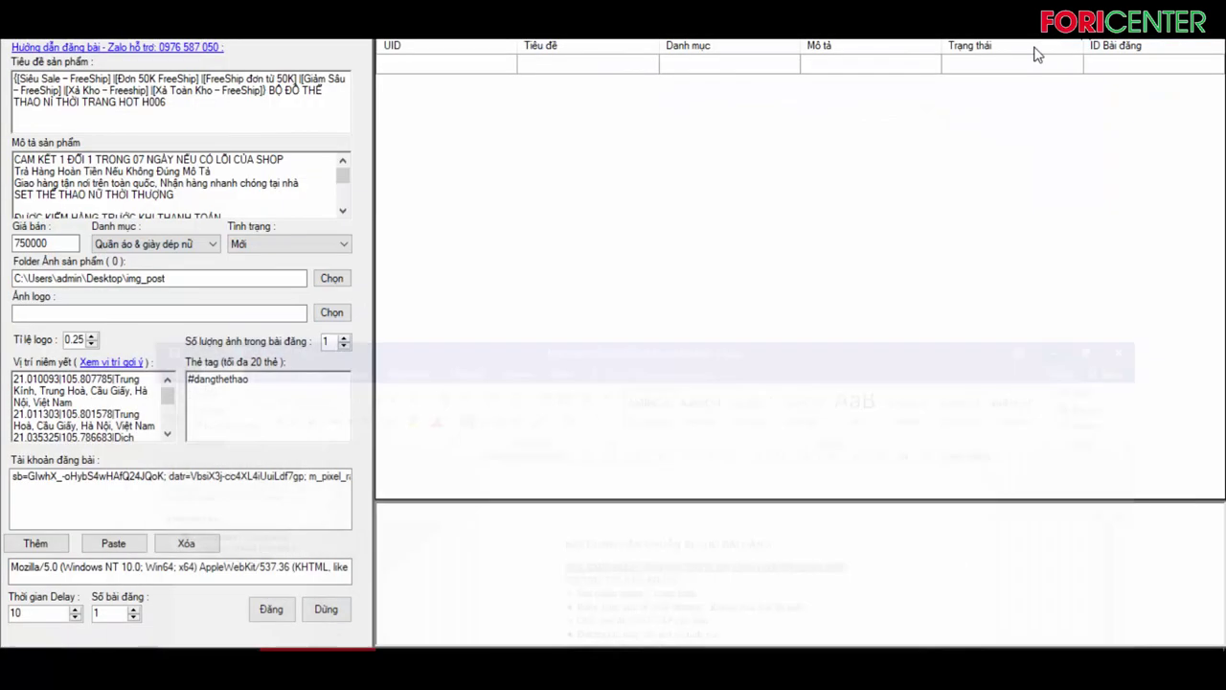
key(alt+Tab)
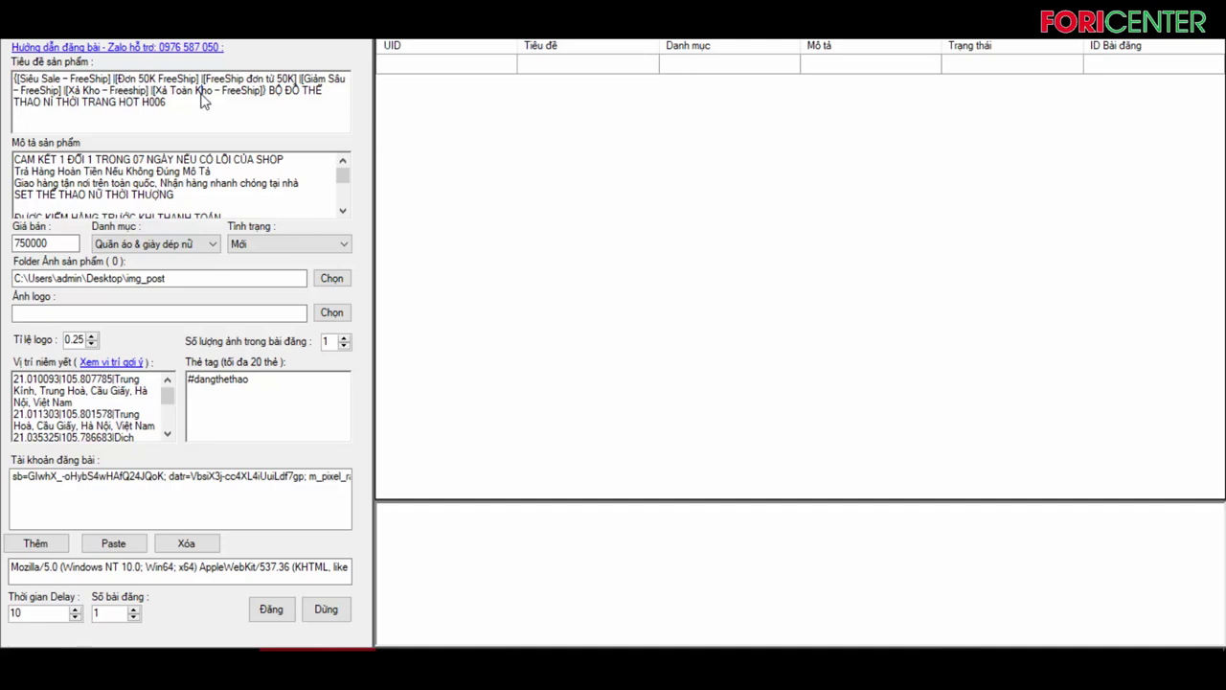
drag(211, 115, 3, 77)
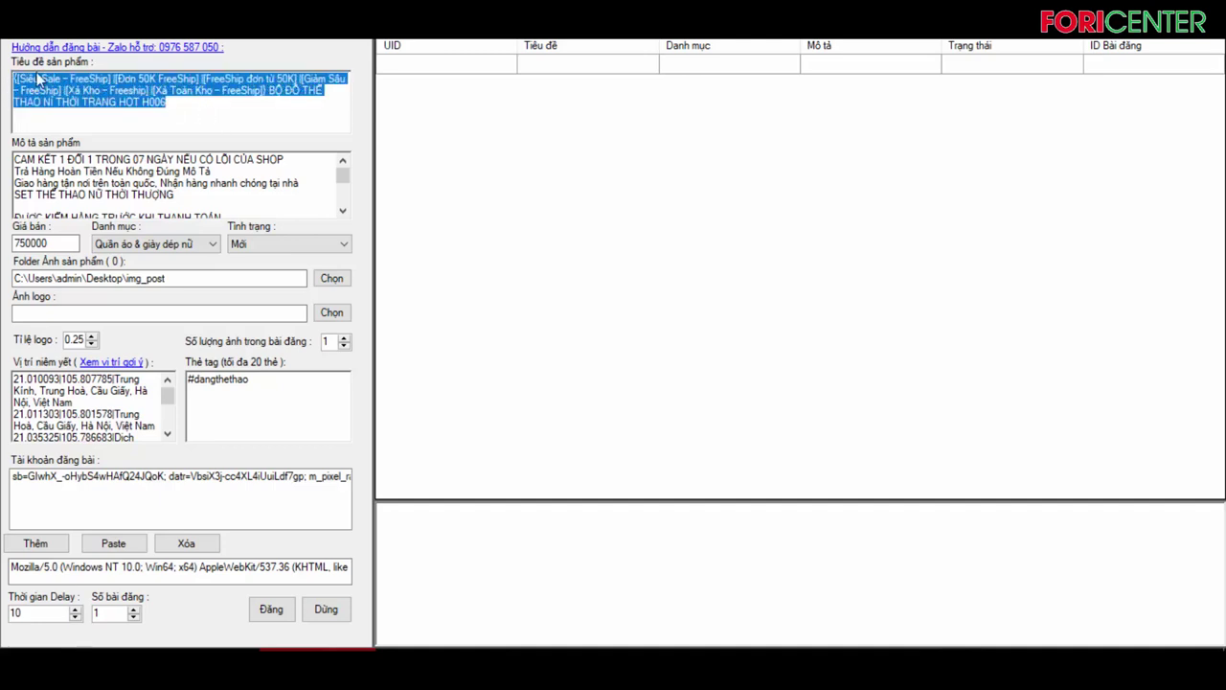
key(ctrl+v)
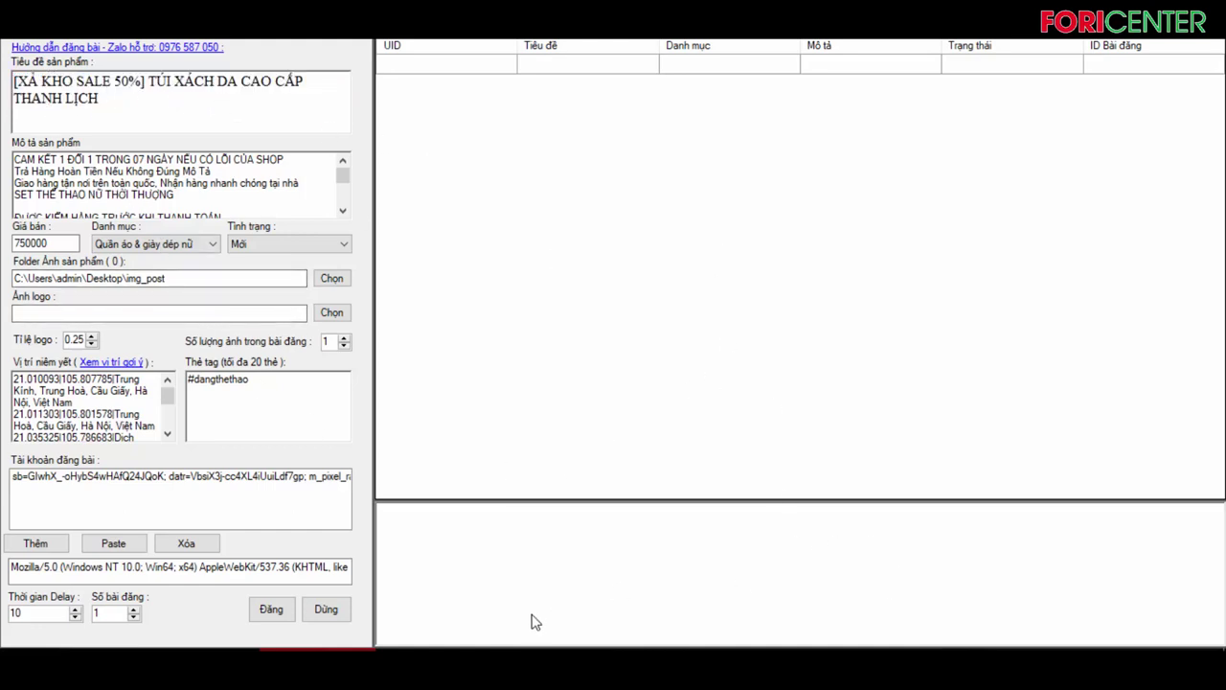
Replace AutoMarketPlace's product description with the Word document's text from "THÔNG TIN SẢN PHẨM:" through the hashtag line.
click(292, 599)
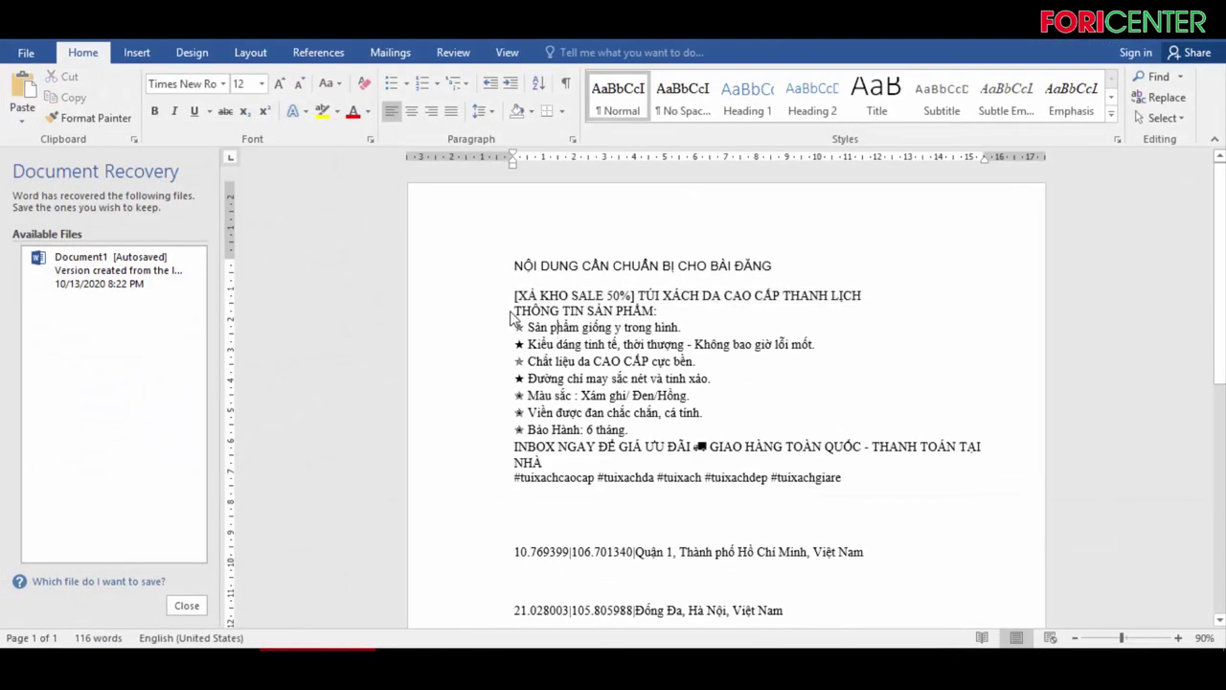
drag(516, 314, 881, 490)
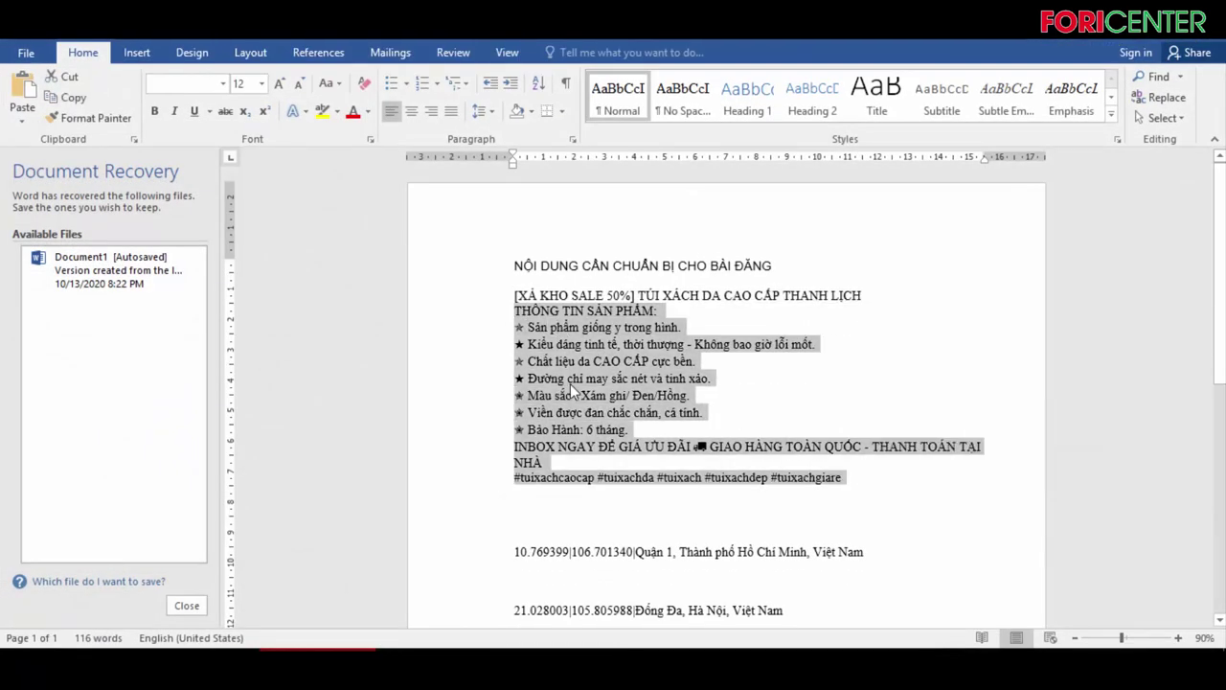
right_click(575, 383)
click(618, 410)
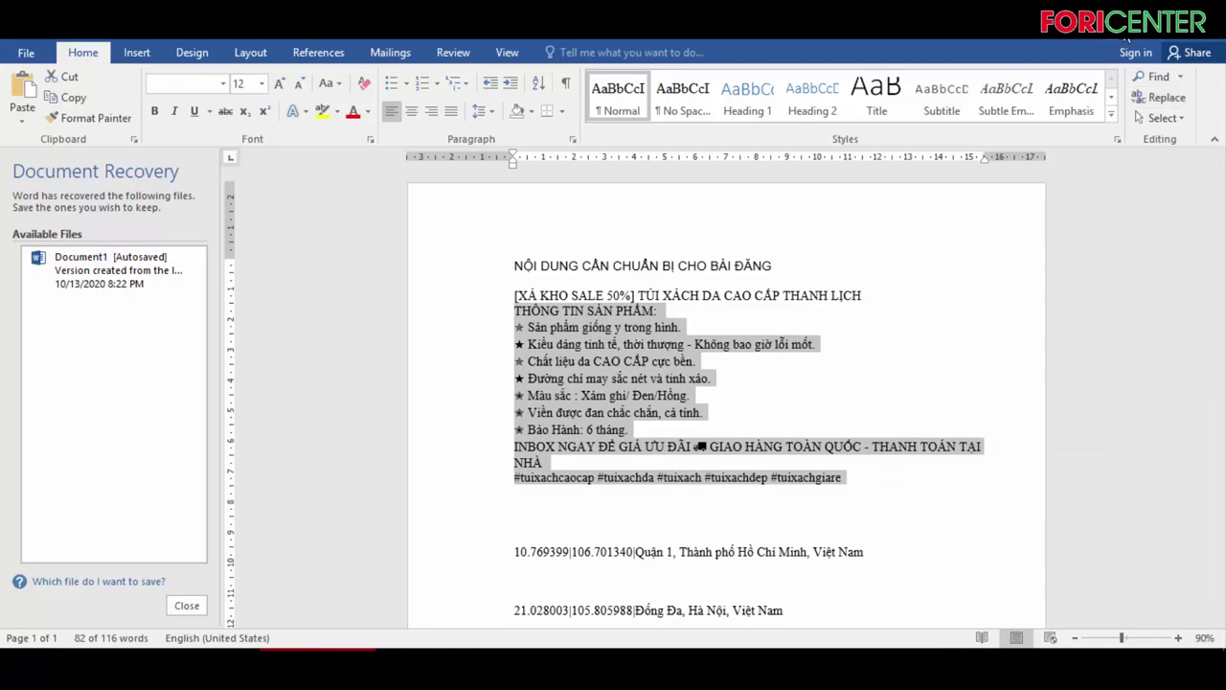
key(alt+Tab)
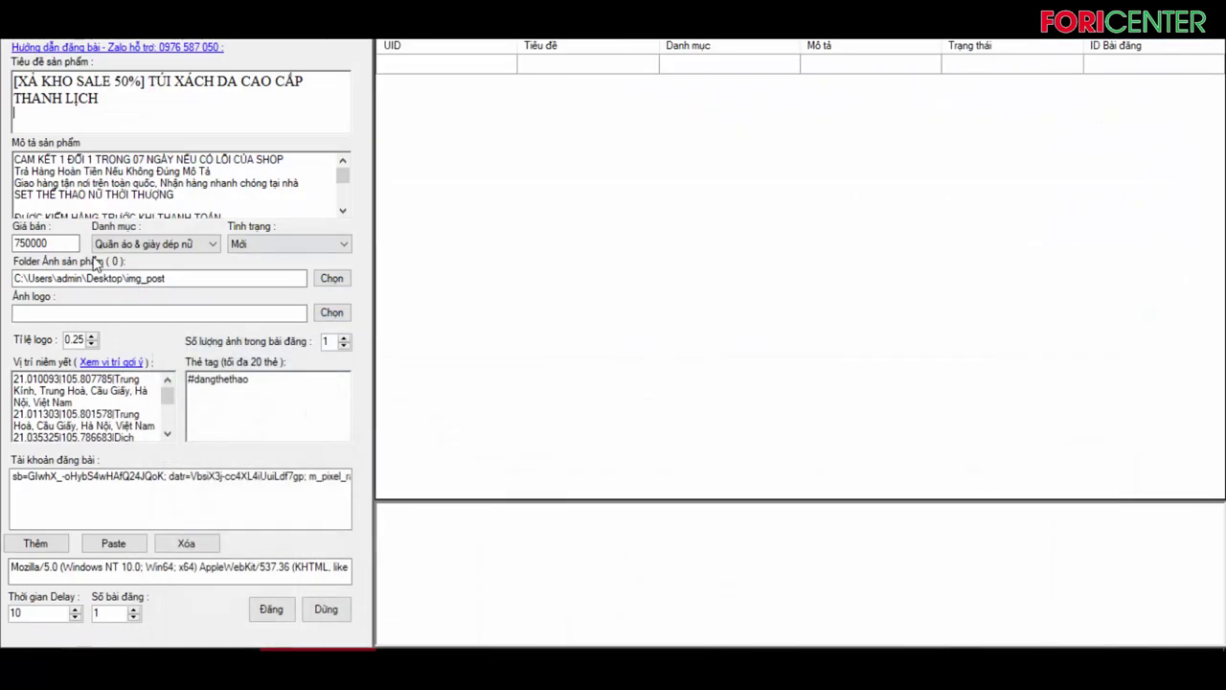
click(256, 189)
key(ctrl+a)
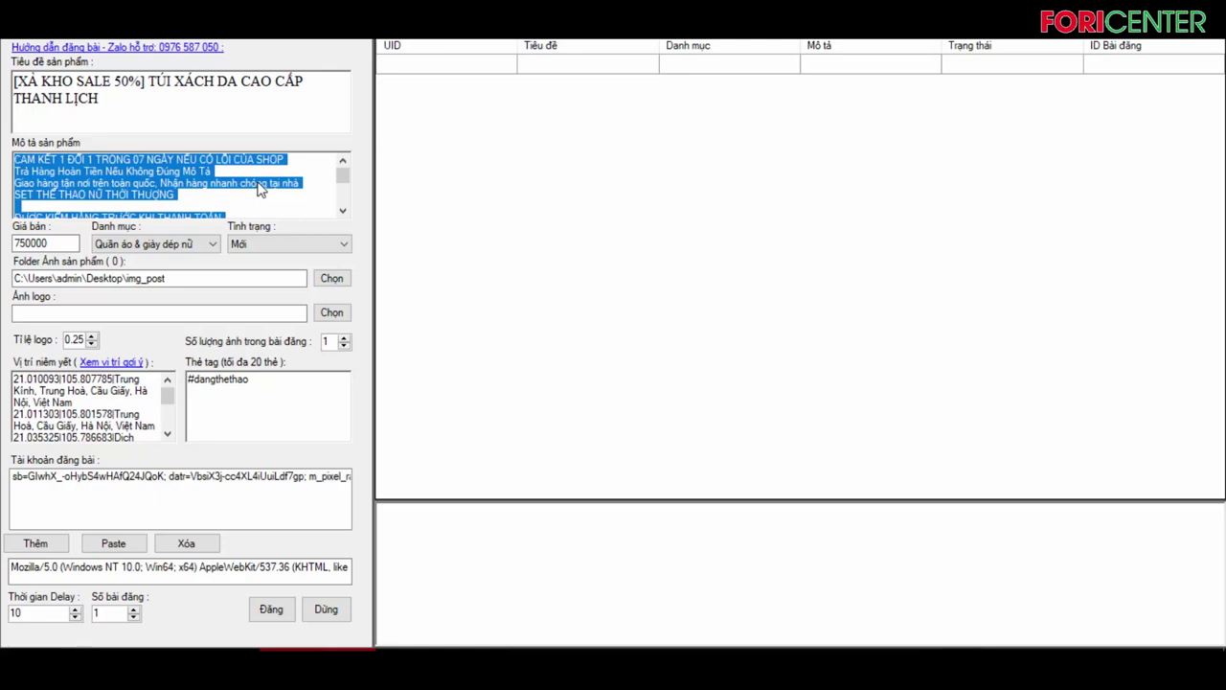
key(ctrl+v)
scroll(191, 188, up, 10)
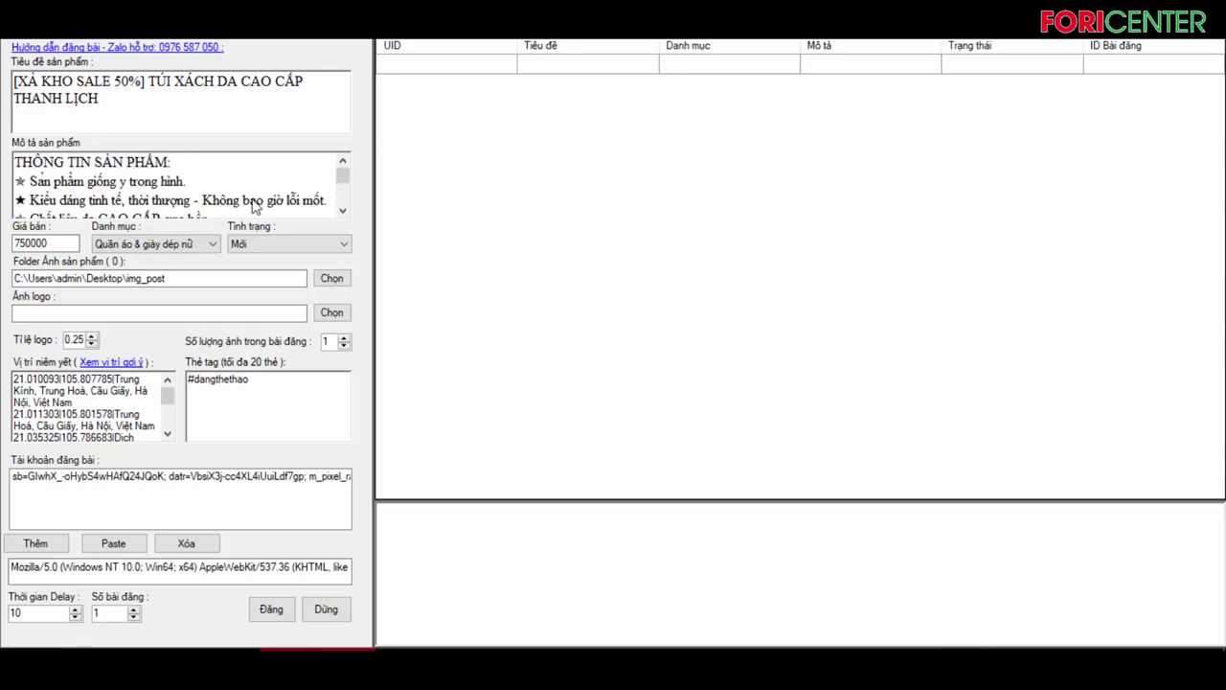
Set the product's price to 0 and its category to "Trang sức & phụ kiện".
drag(53, 246, 5, 275)
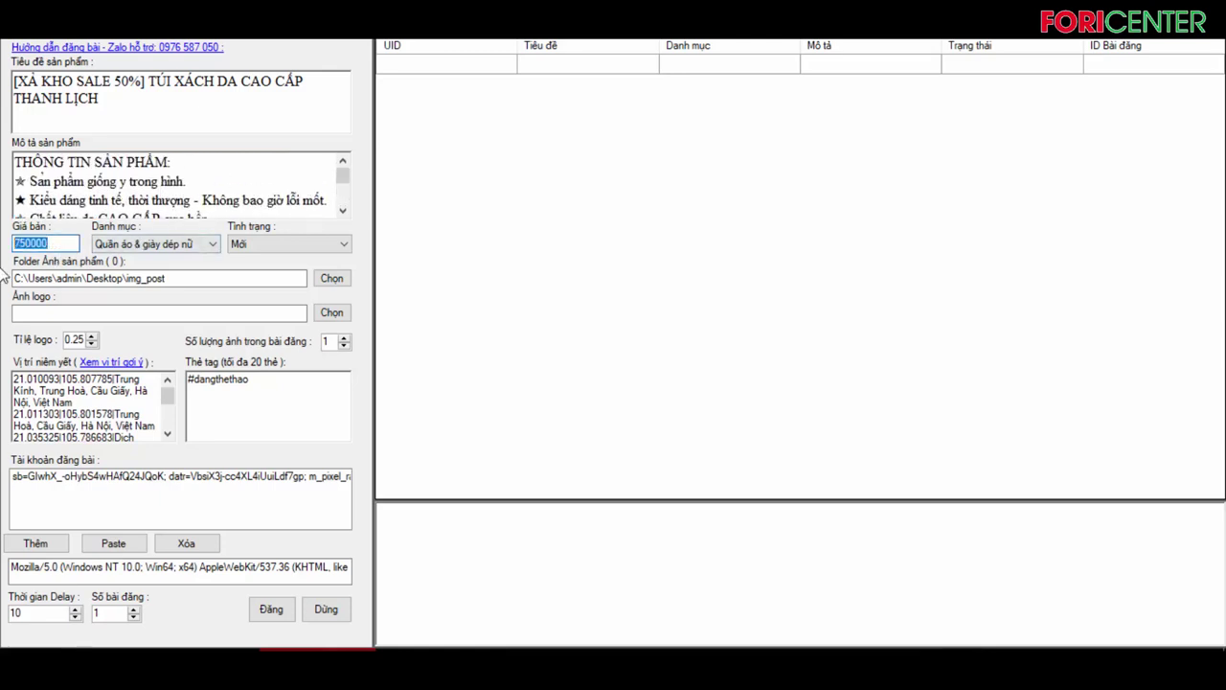
text(0)
click(205, 248)
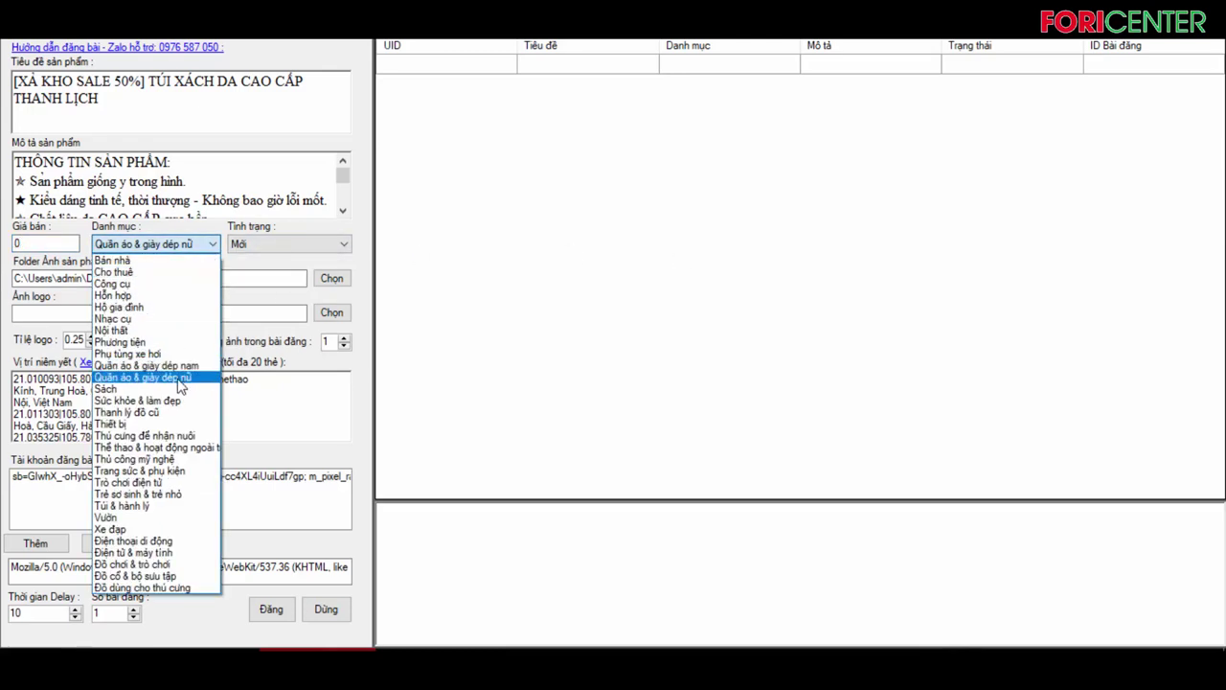
click(174, 473)
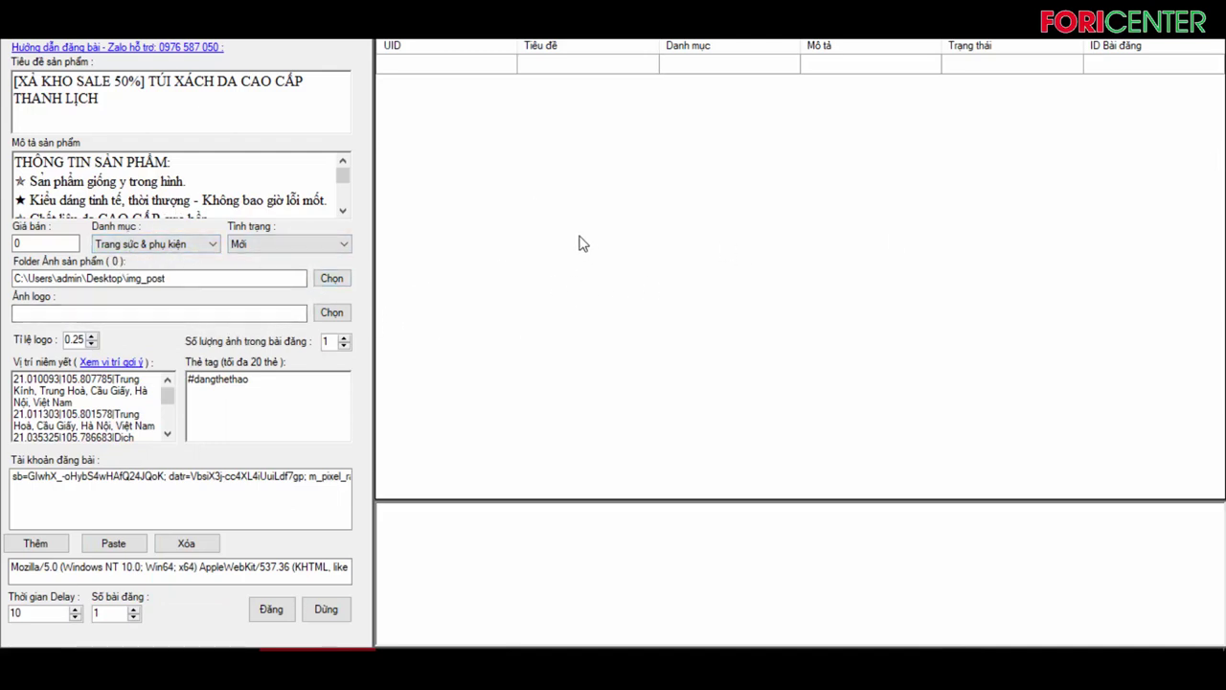
Choose D:\AutoMarketplace\DEMO BÀI ĐĂNG\ẢNH as the product image folder.
click(331, 280)
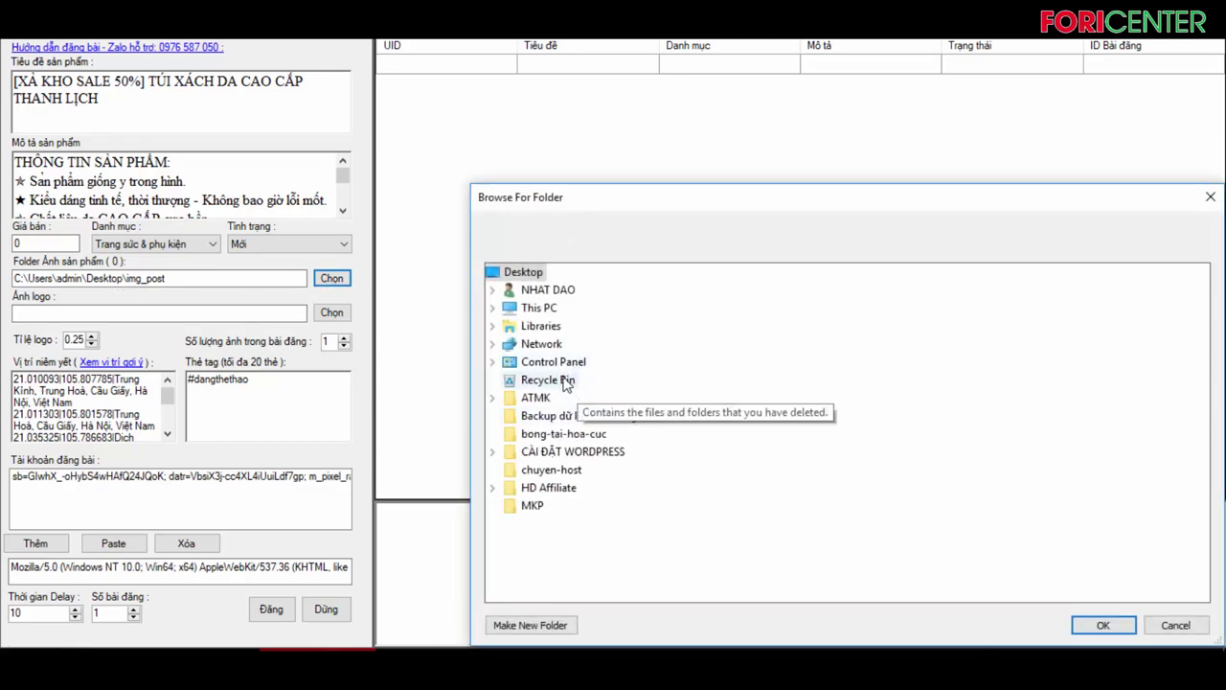
double_click(542, 308)
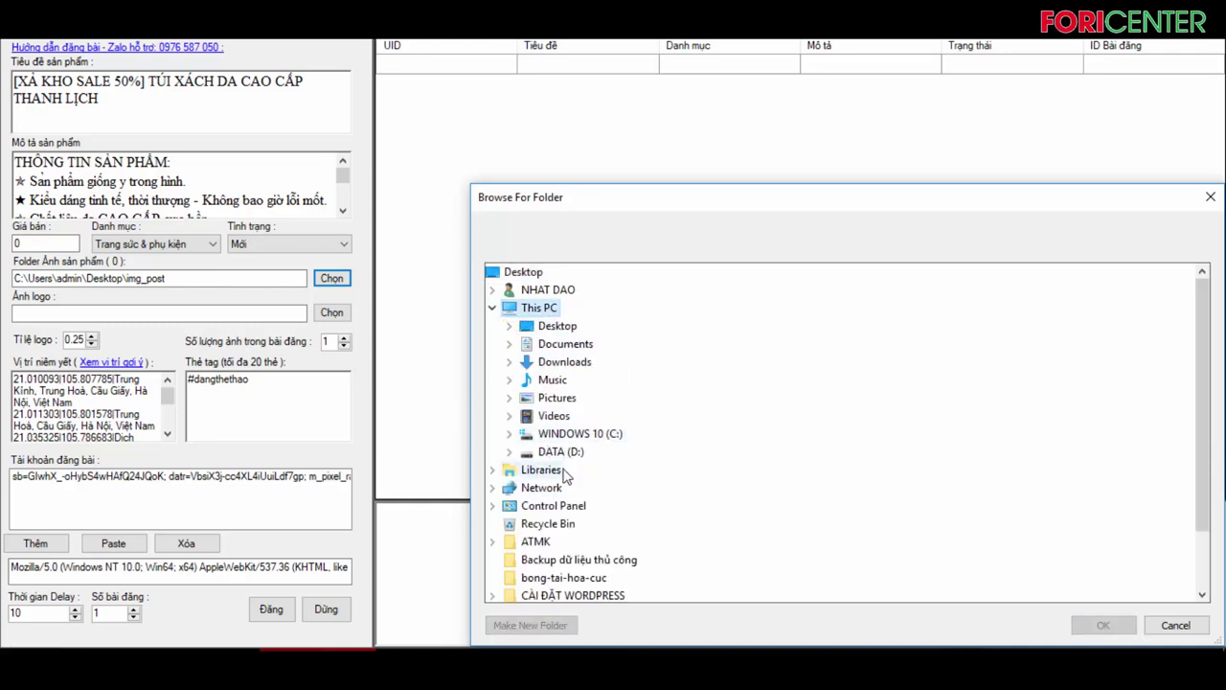
double_click(561, 451)
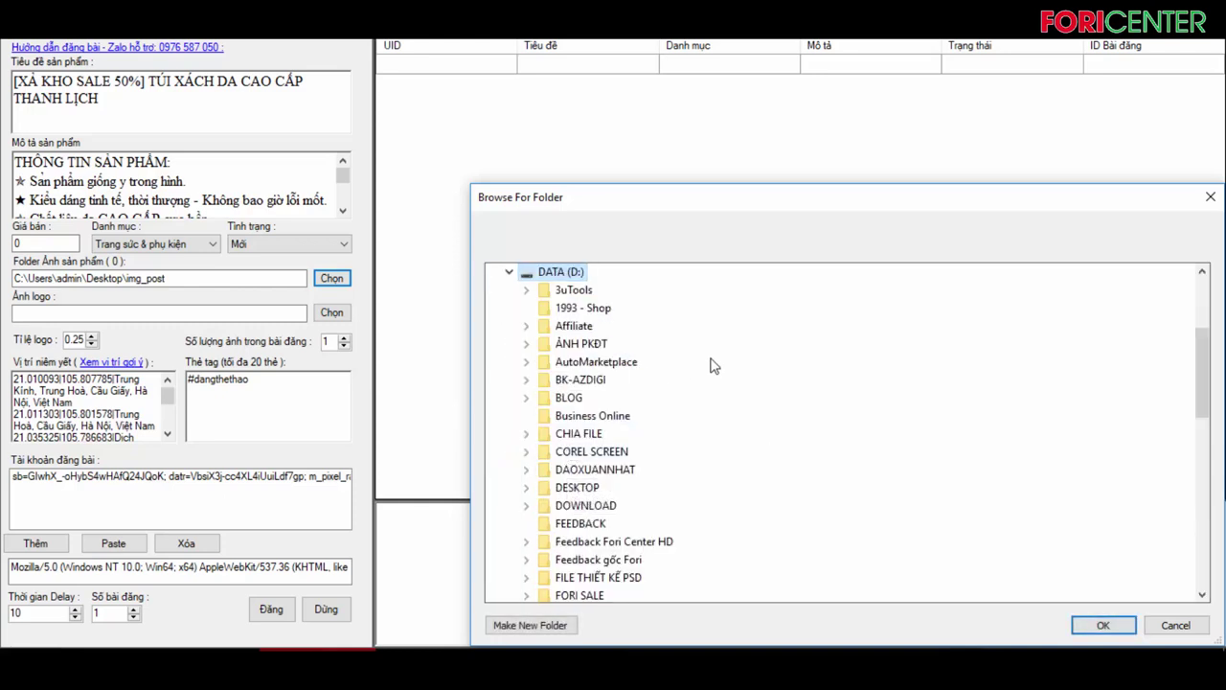
double_click(598, 365)
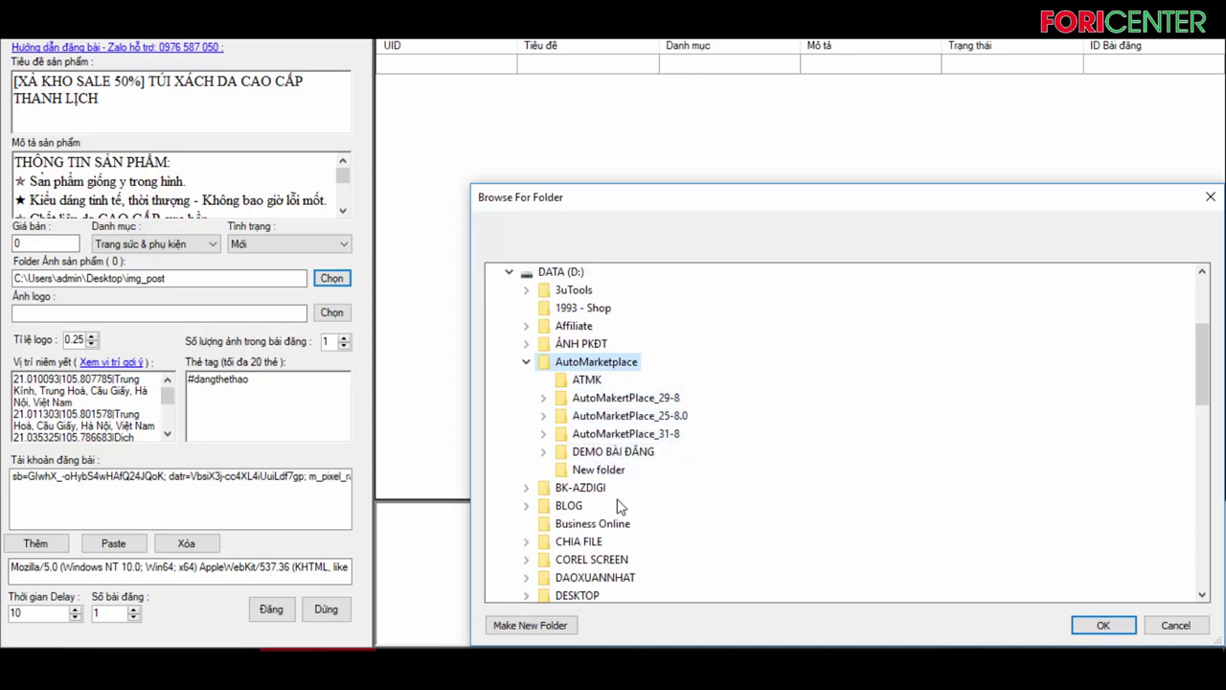
double_click(614, 452)
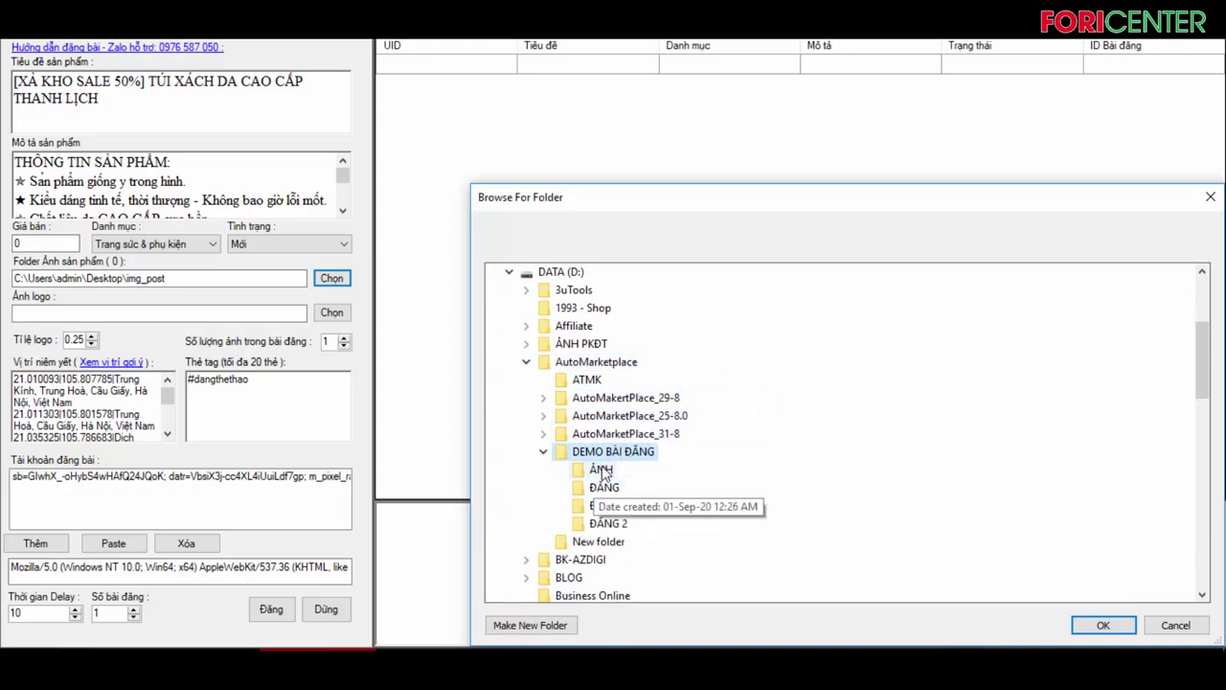
click(601, 469)
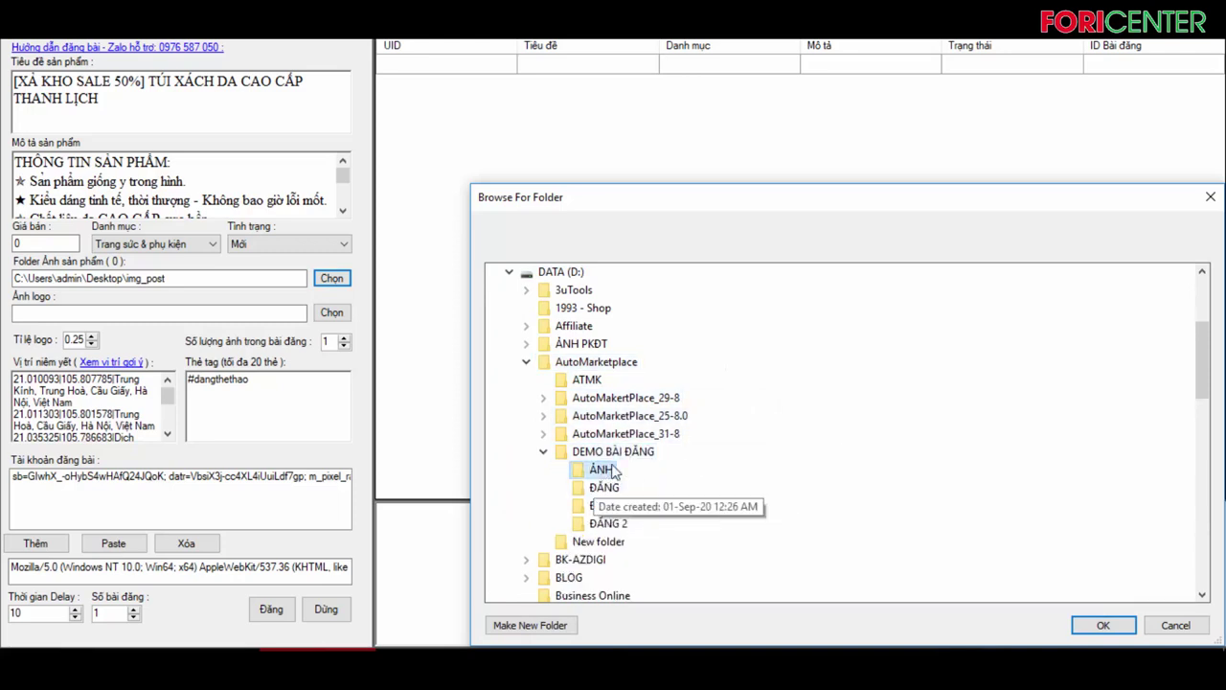
click(1101, 624)
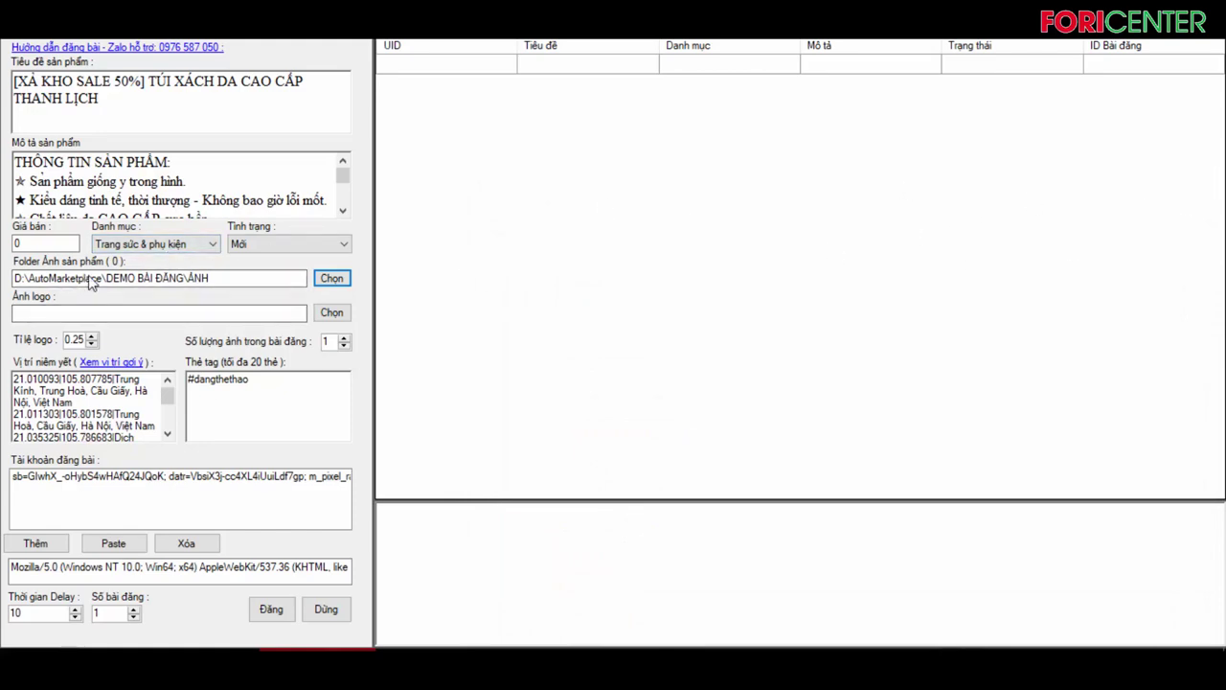
Examine the handbag photos in the ẢNH folder in File Explorer and return to AutoMarketPlace.
mouse_move(453, 642)
click(444, 575)
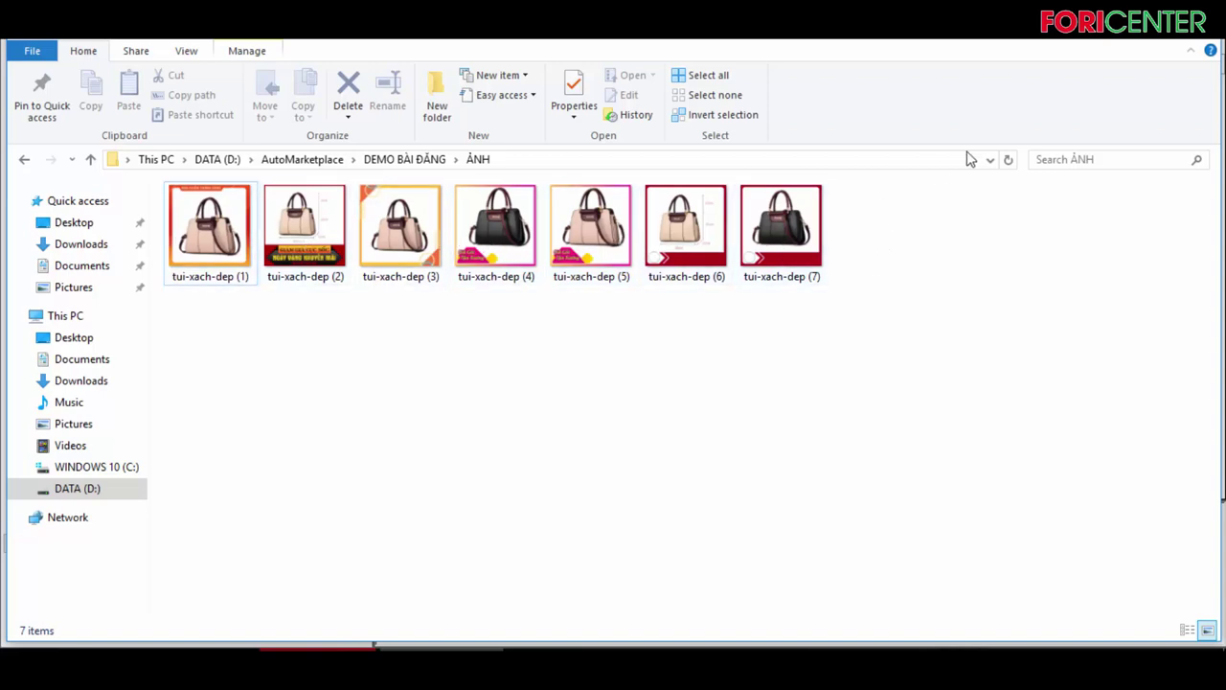
click(1109, 42)
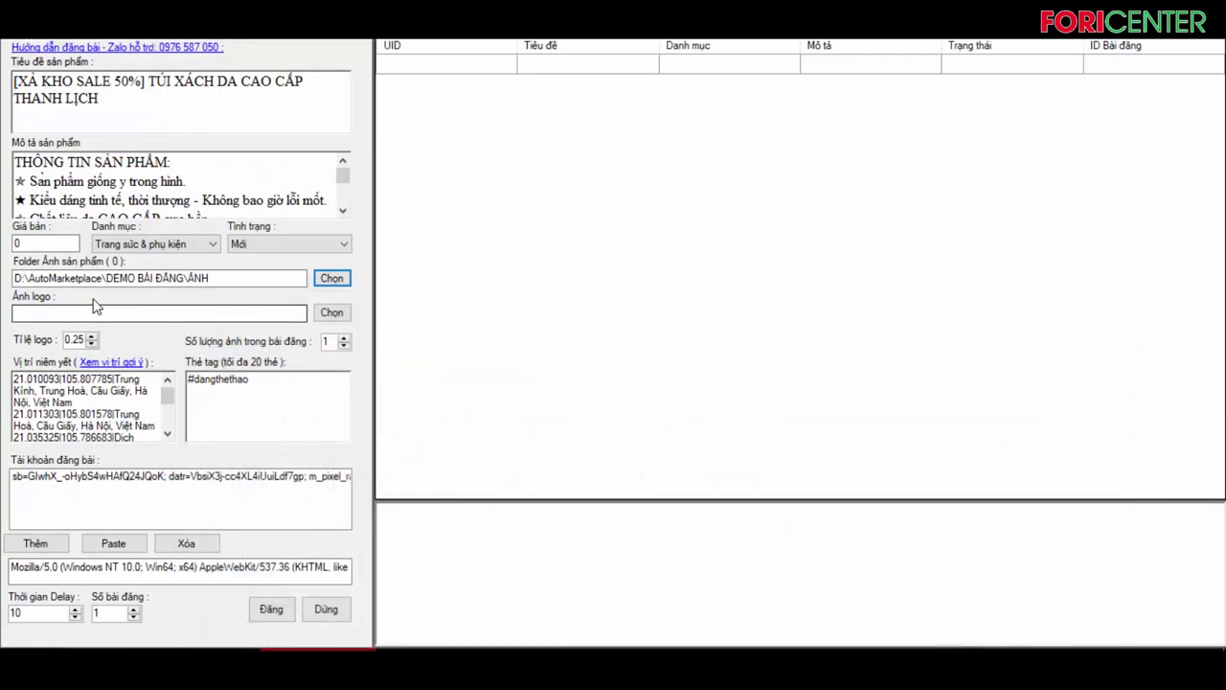
Replace the post's tags with "#tuixach|#tuixachdep|#tuixachgiare".
click(344, 339)
double_click(226, 383)
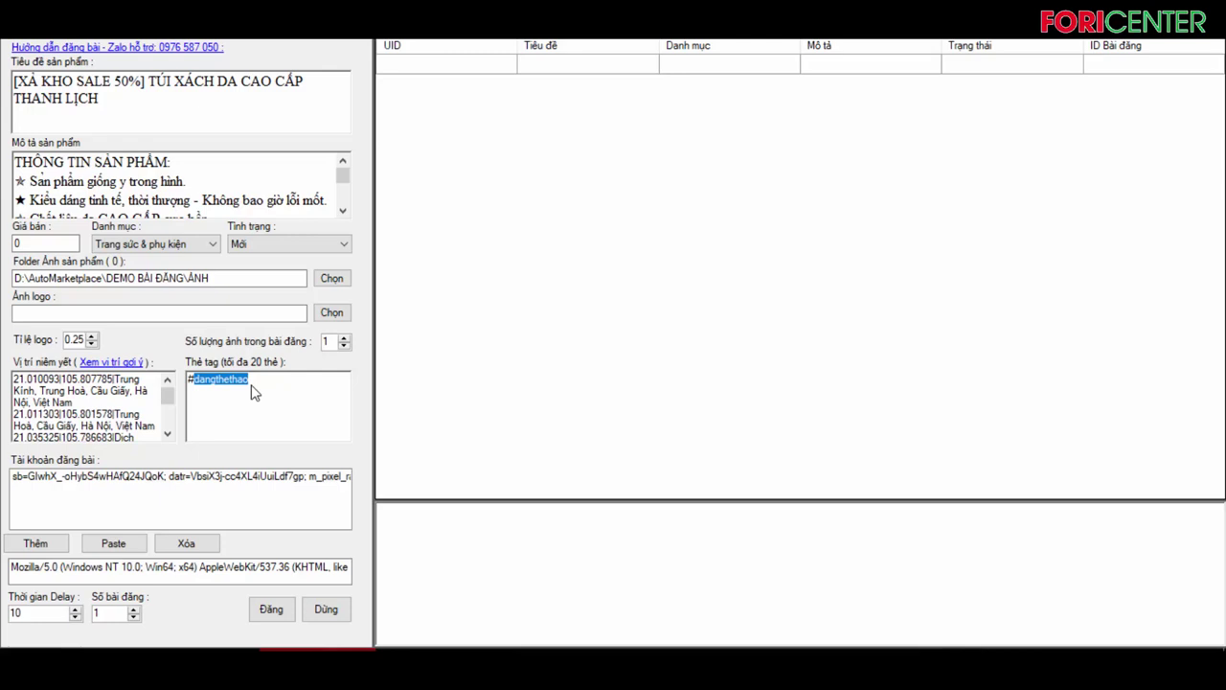
text(tuixach|#tuixachdep|#tuixachgiare)
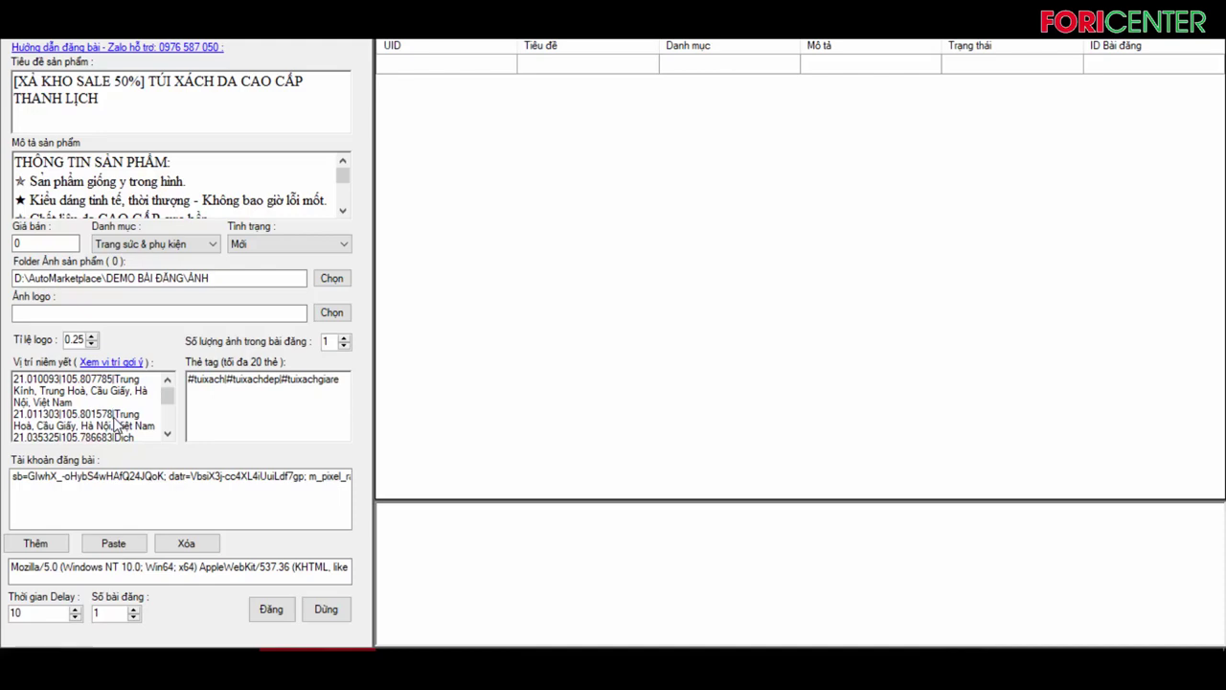
Replace the listing locations with the Quận 1, Phường 4 Tân Bình and Đống Đa coordinate lines copied from the Notepad file.
key(ctrl+a)
key(Delete)
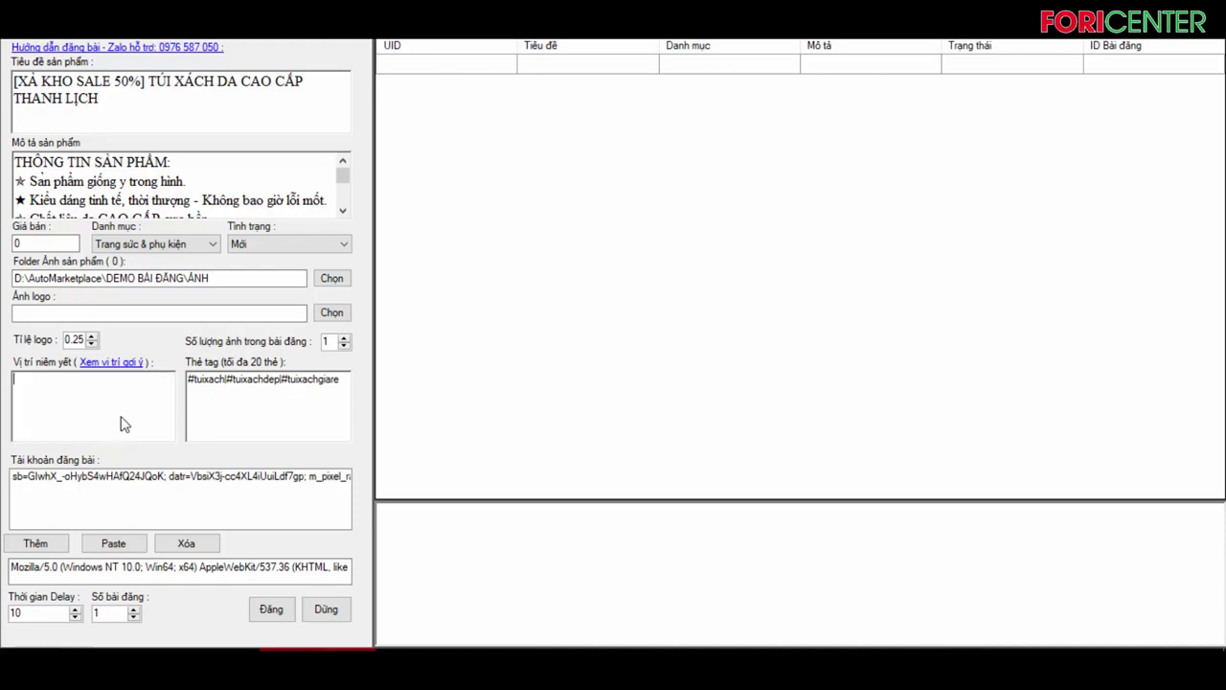
click(316, 575)
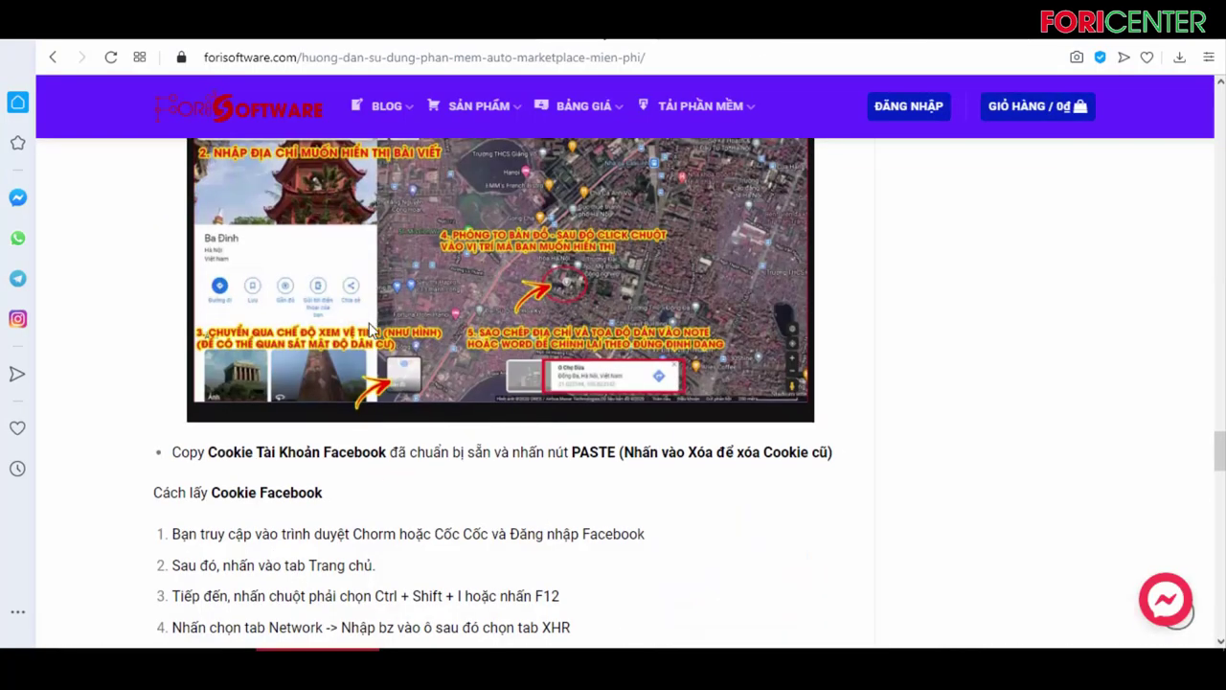
scroll(587, 367, down, 3)
scroll(403, 317, up, 1)
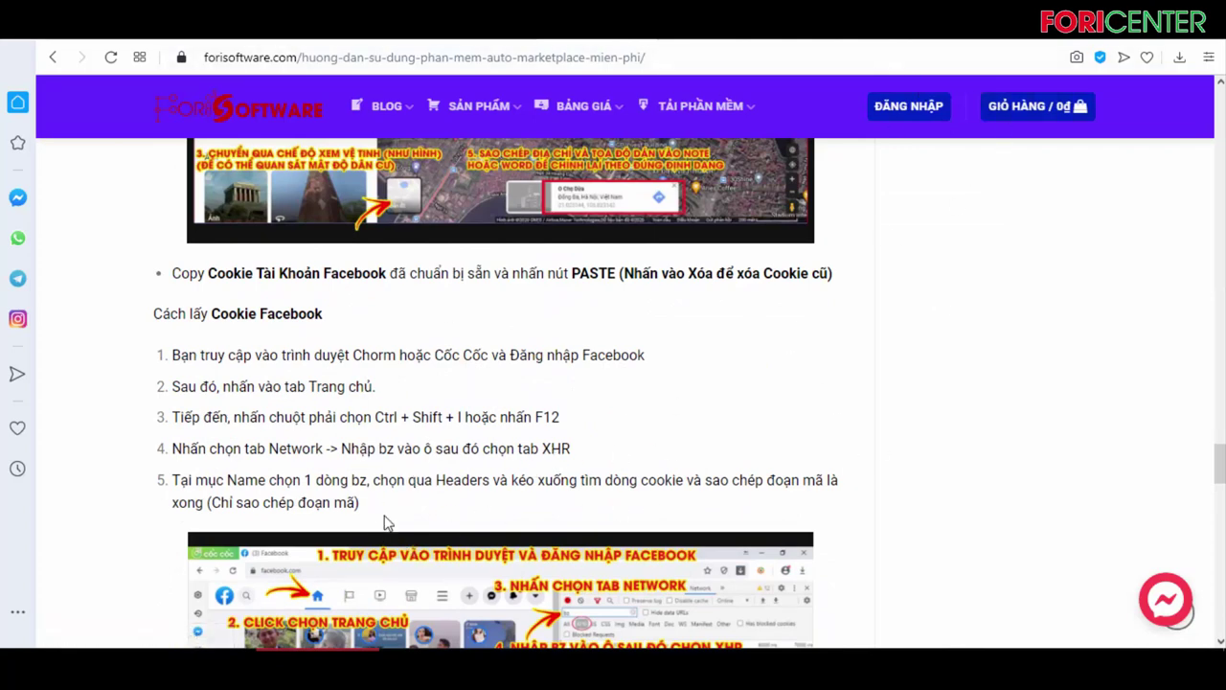
click(160, 671)
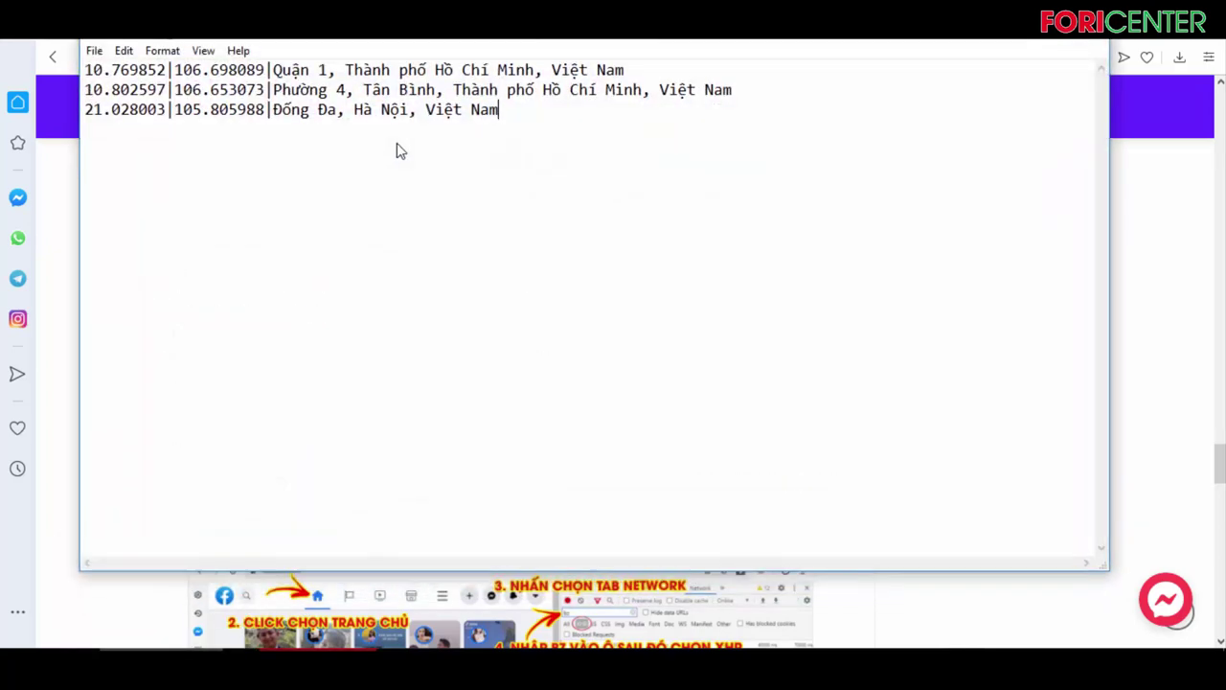
click(102, 76)
drag(86, 72, 518, 116)
right_click(140, 85)
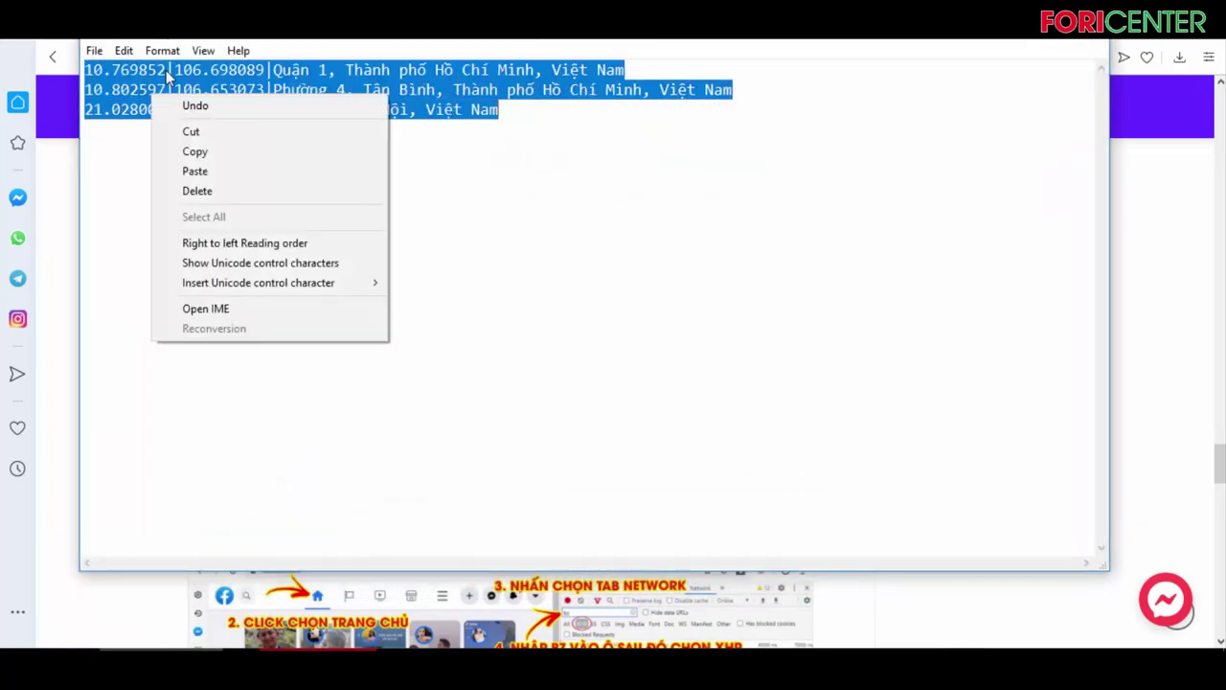
click(234, 148)
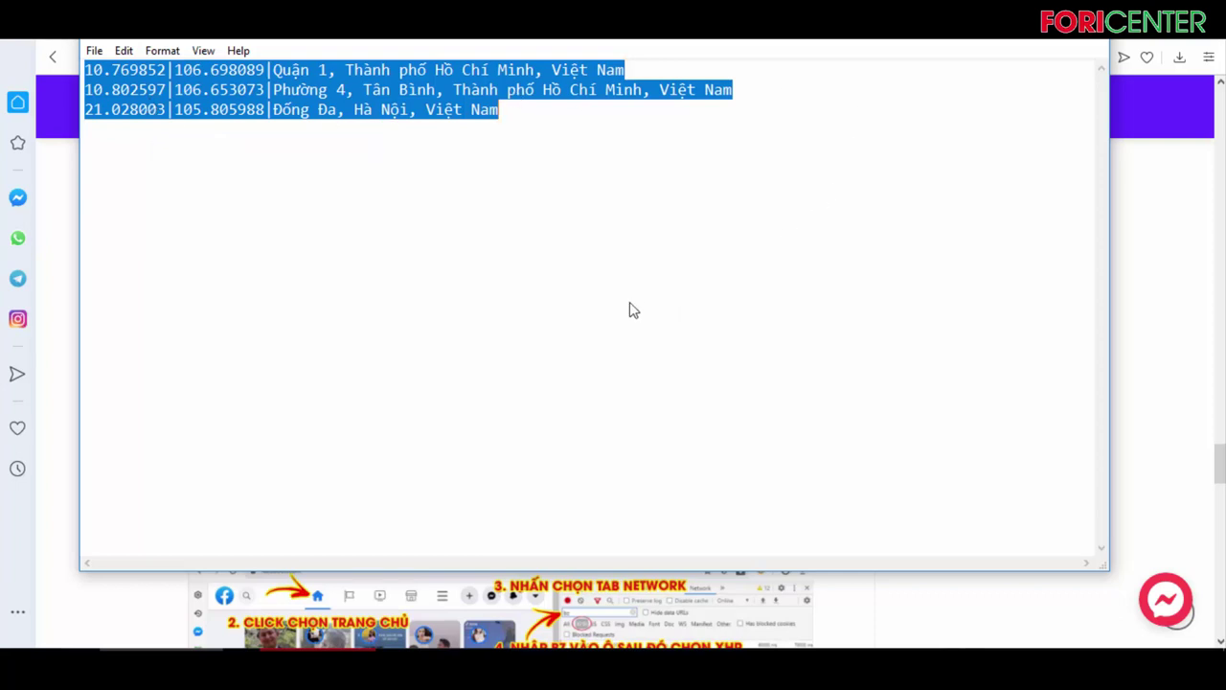
click(537, 594)
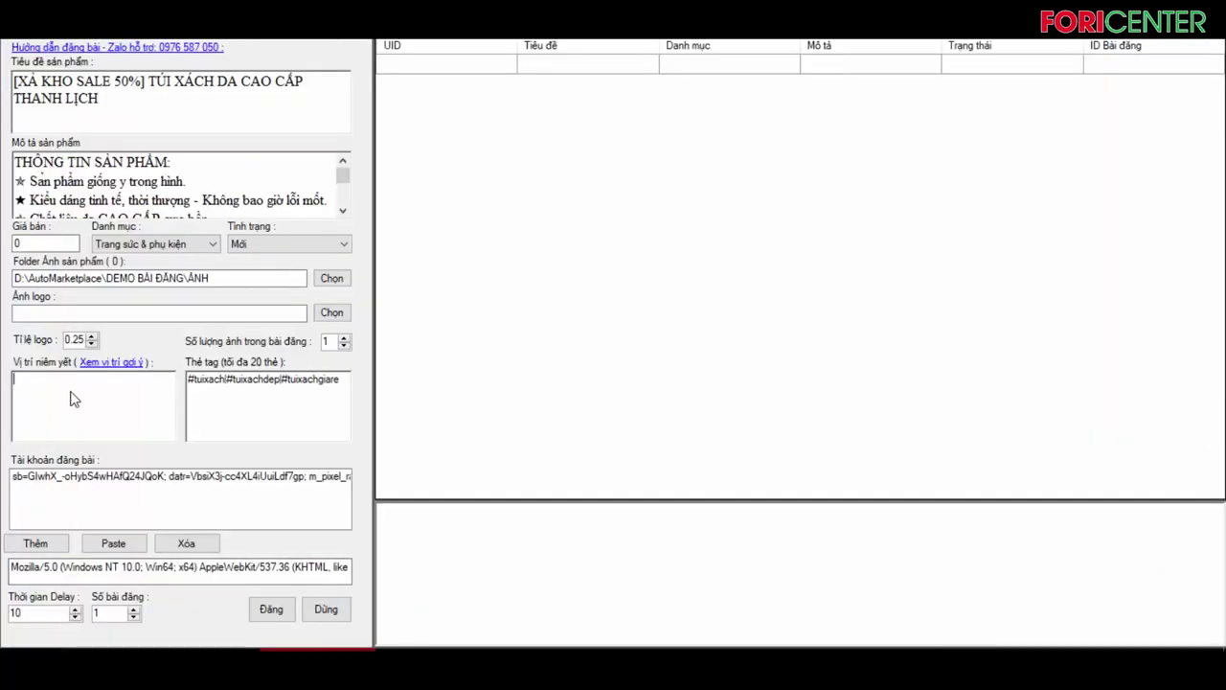
key(ctrl+v)
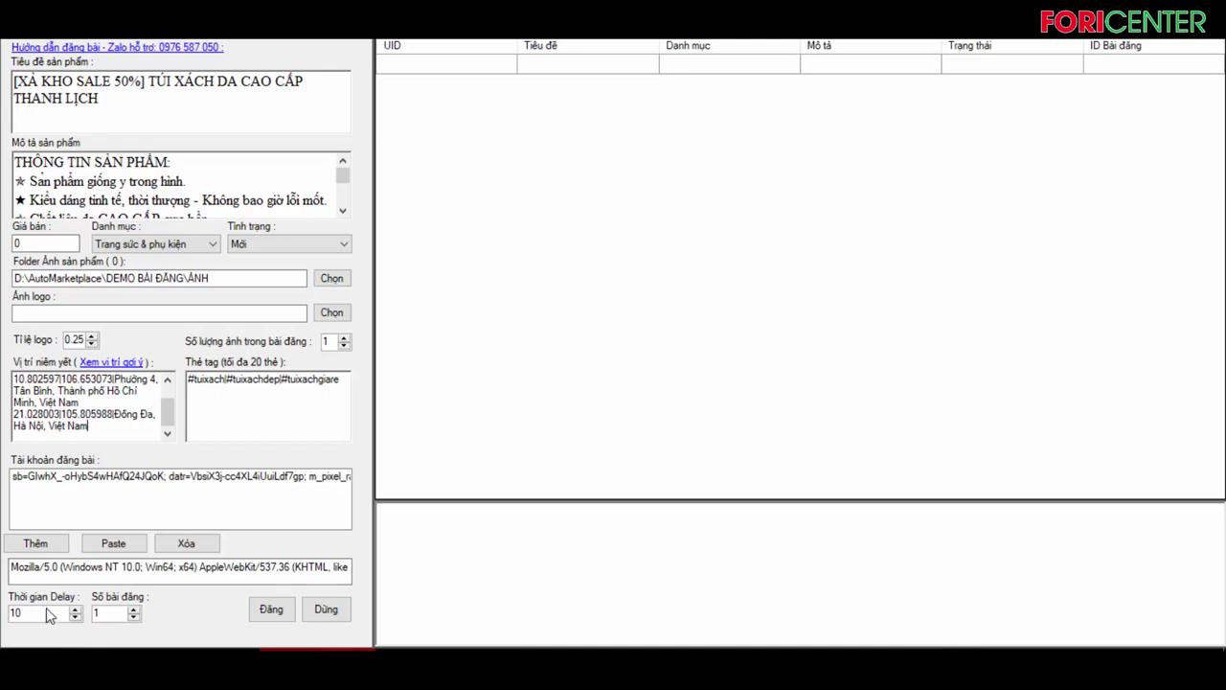
Set the number of posts to 3 and start posting to Marketplace.
click(134, 608)
click(135, 609)
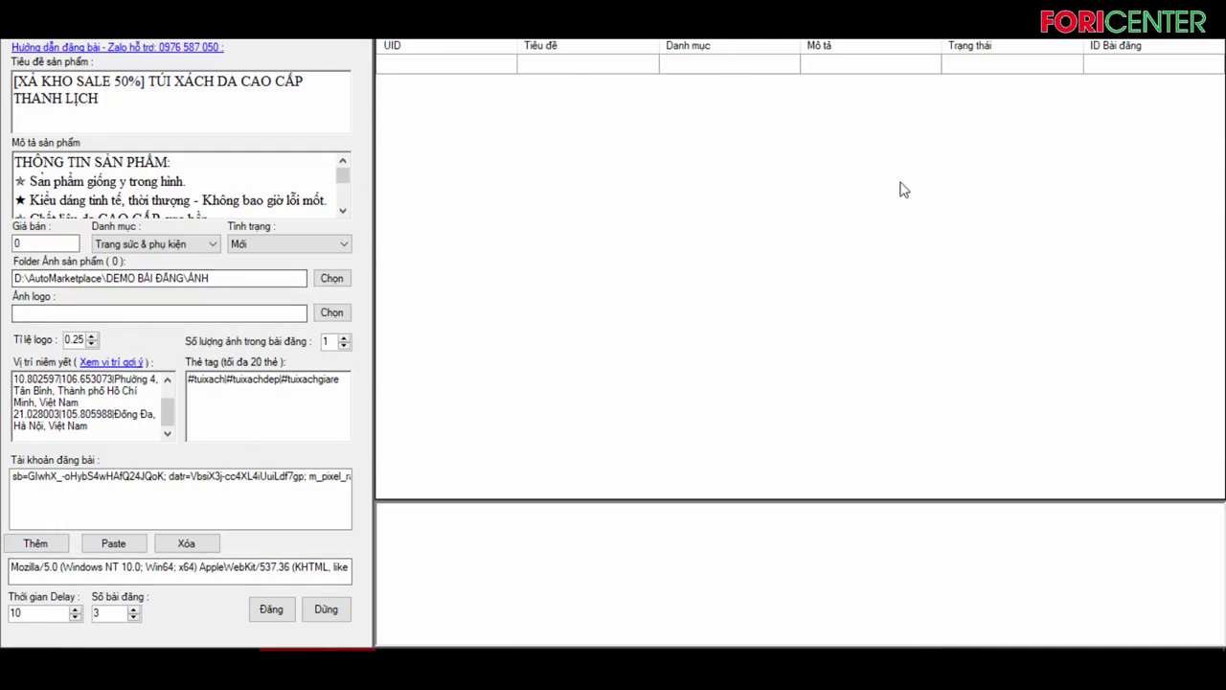
click(271, 611)
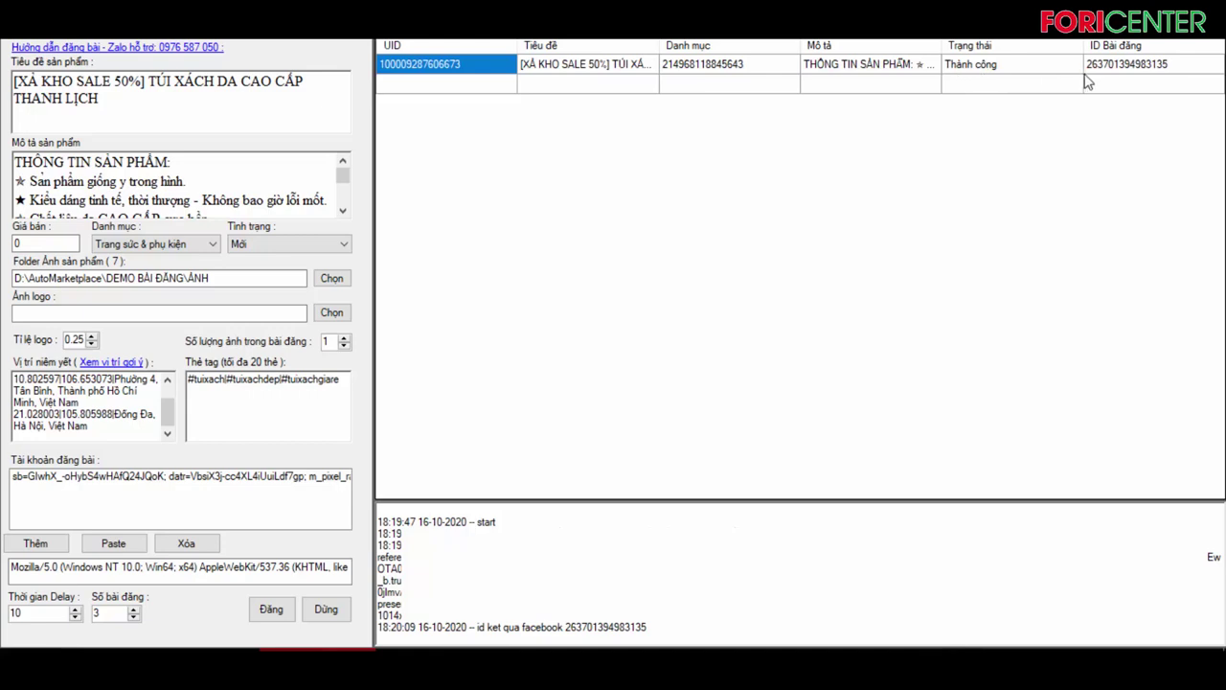
Copy the successful post's ID from the results table and open it in the browser by replacing the ending of the Facebook address.
click(1155, 67)
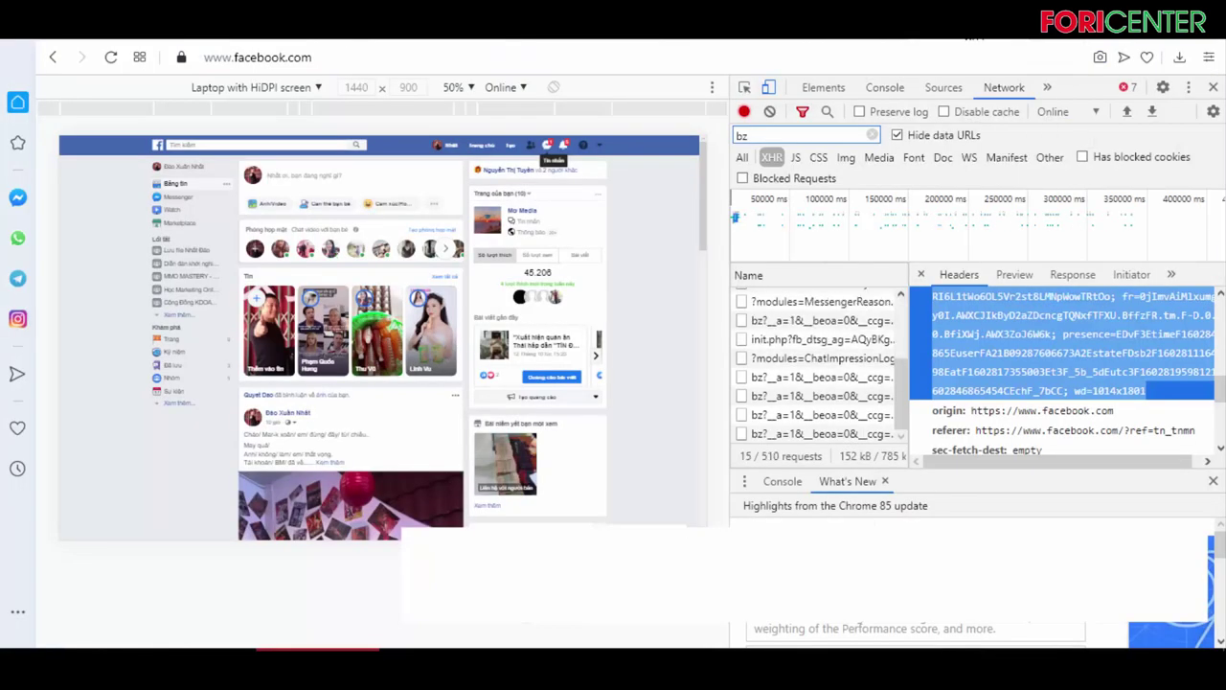
click(1213, 87)
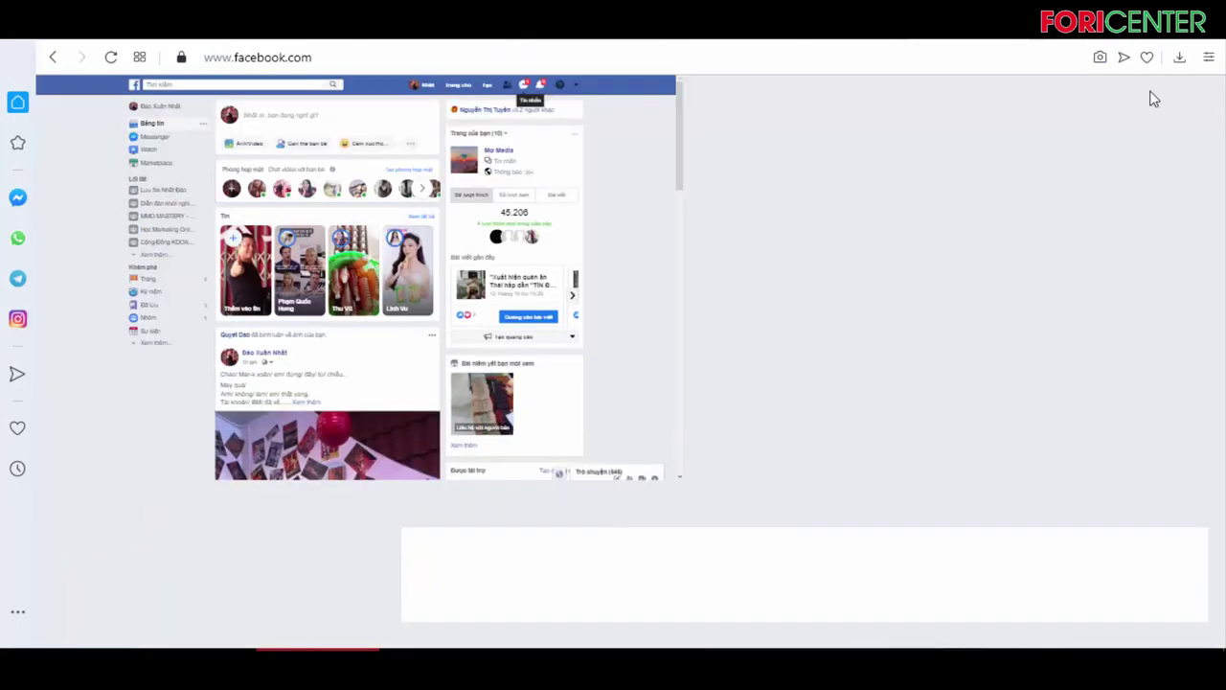
click(360, 59)
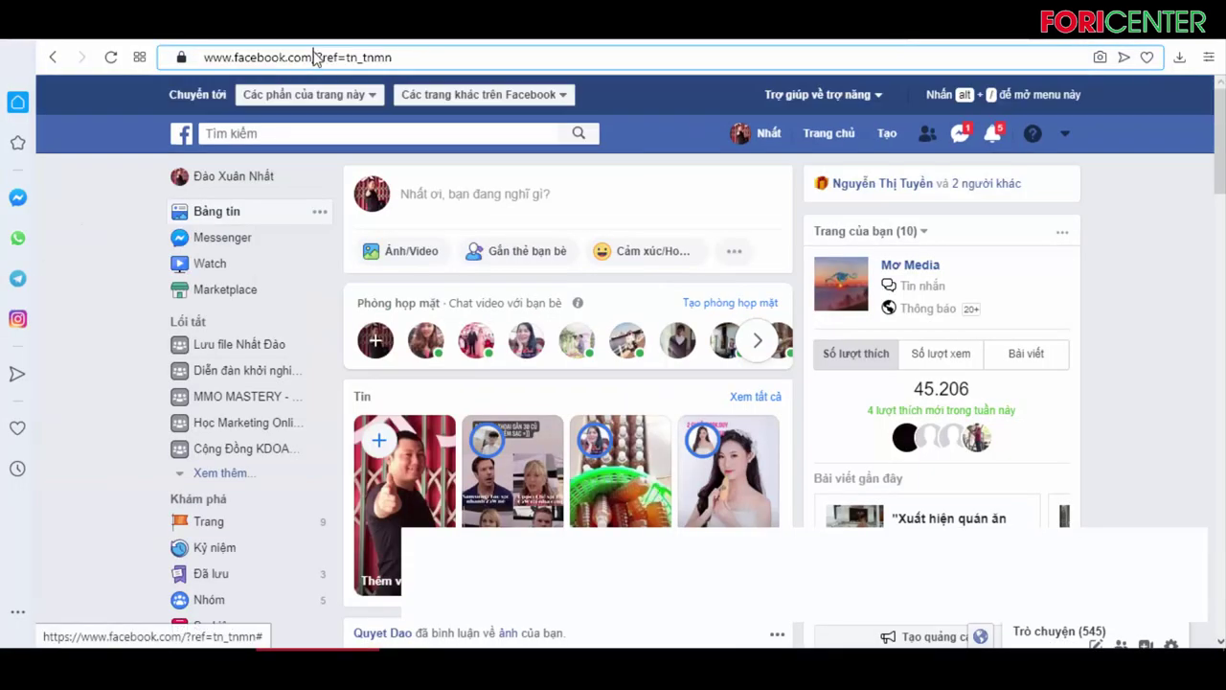
drag(318, 58, 452, 62)
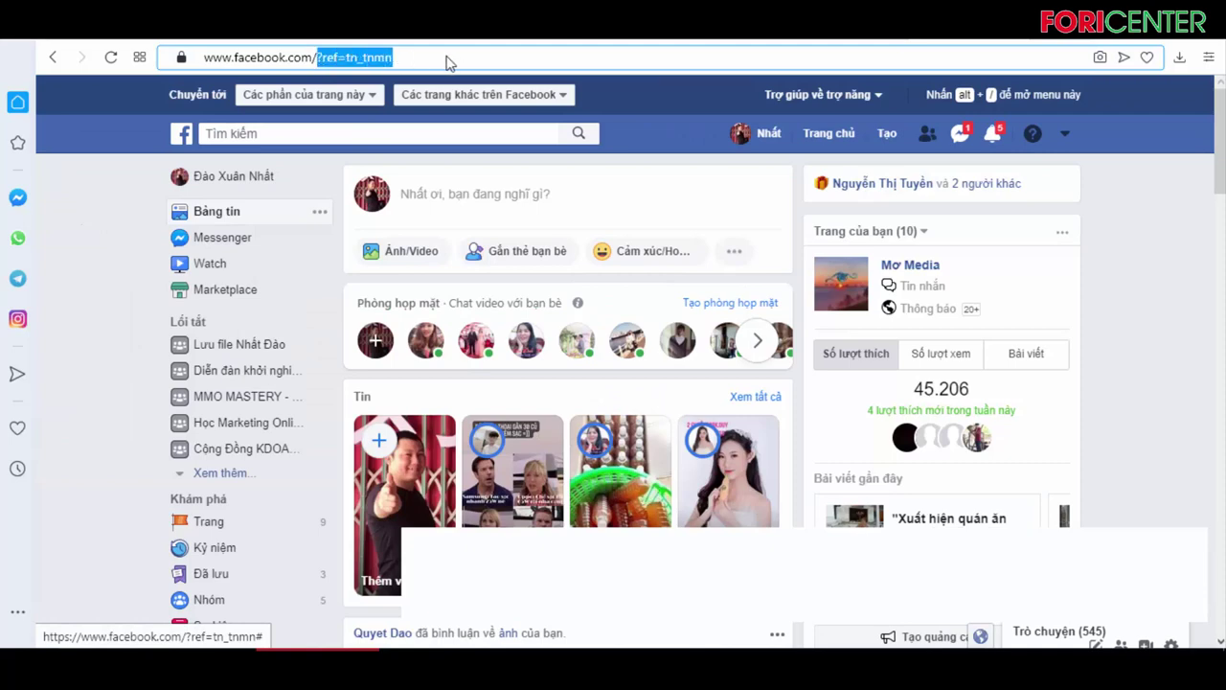
key(ctrl+v)
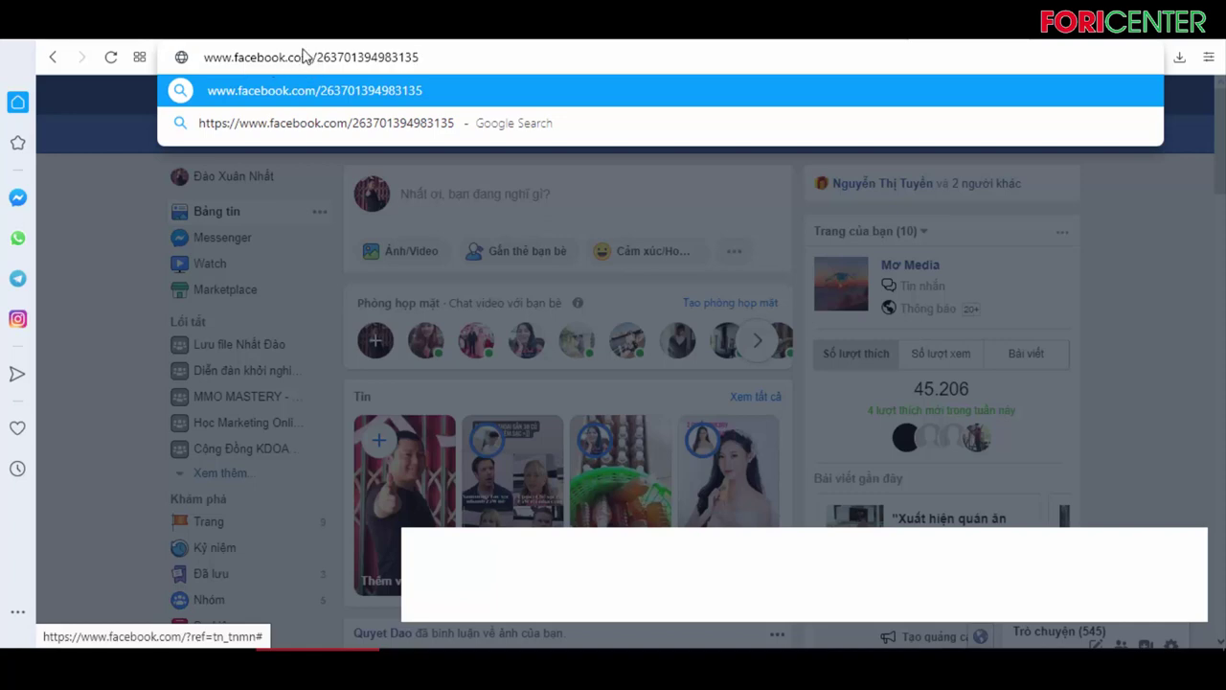
key(Return)
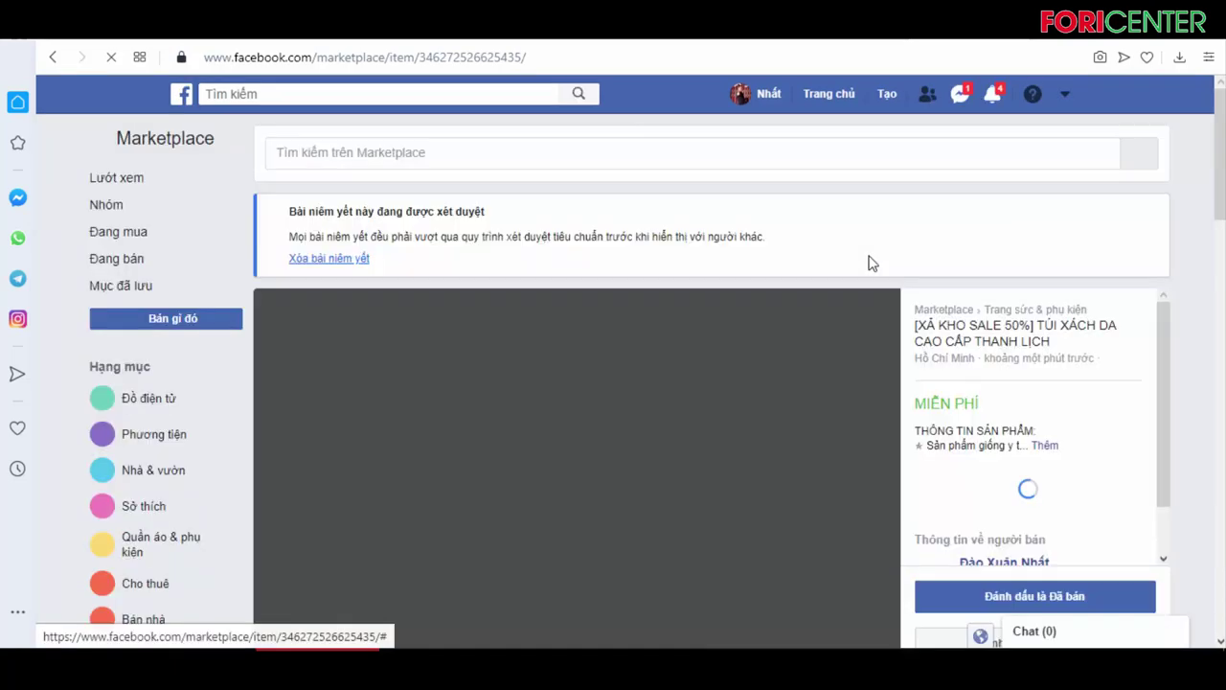
Examine the published handbag listing on Marketplace, expanding its full description and checking the photo, price, location map and hashtags.
scroll(734, 356, down, 1)
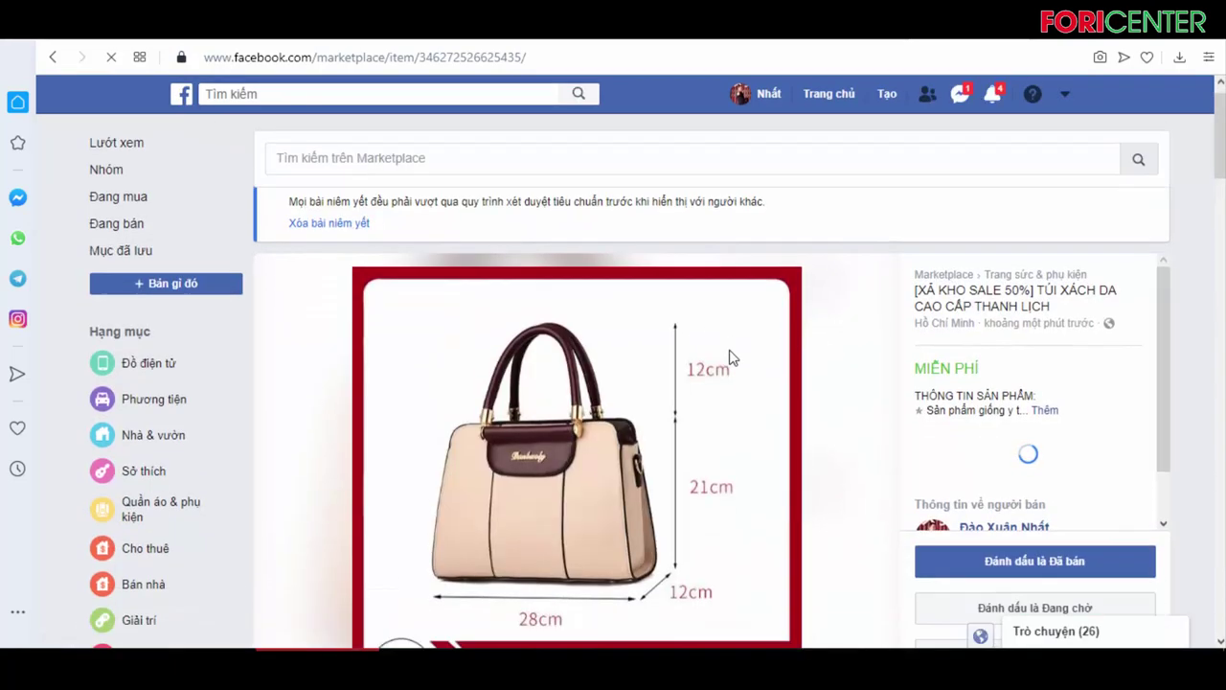
scroll(734, 355, up, 1)
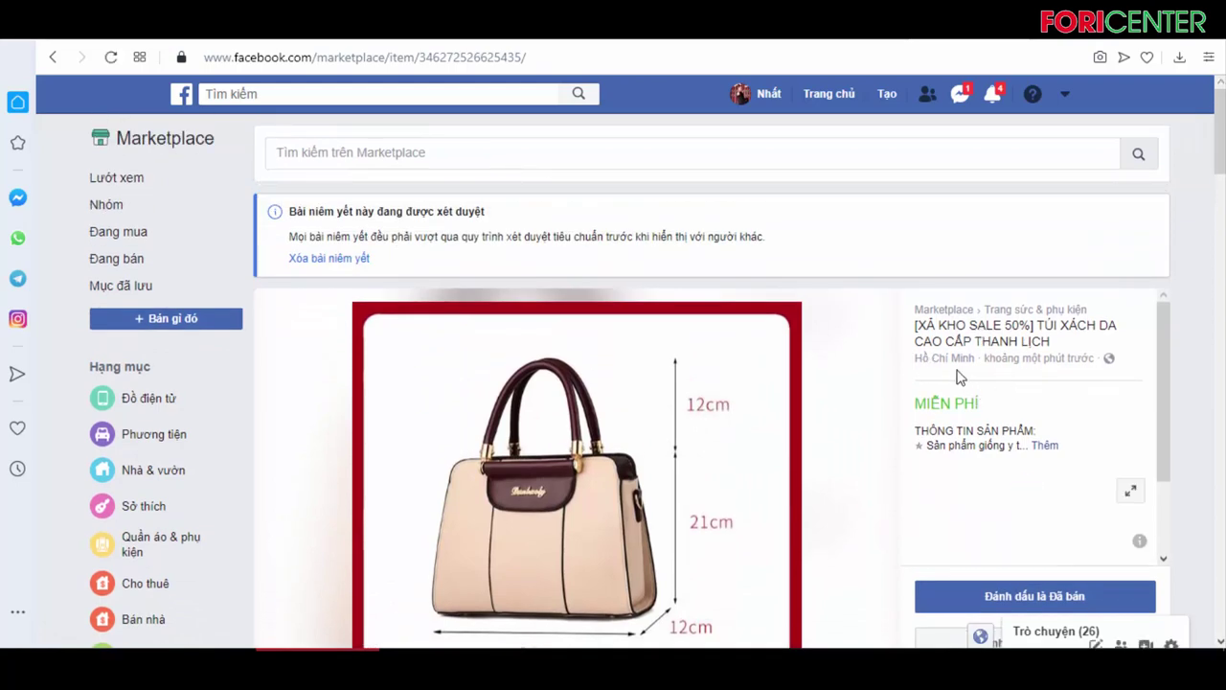
scroll(1047, 402, down, 1)
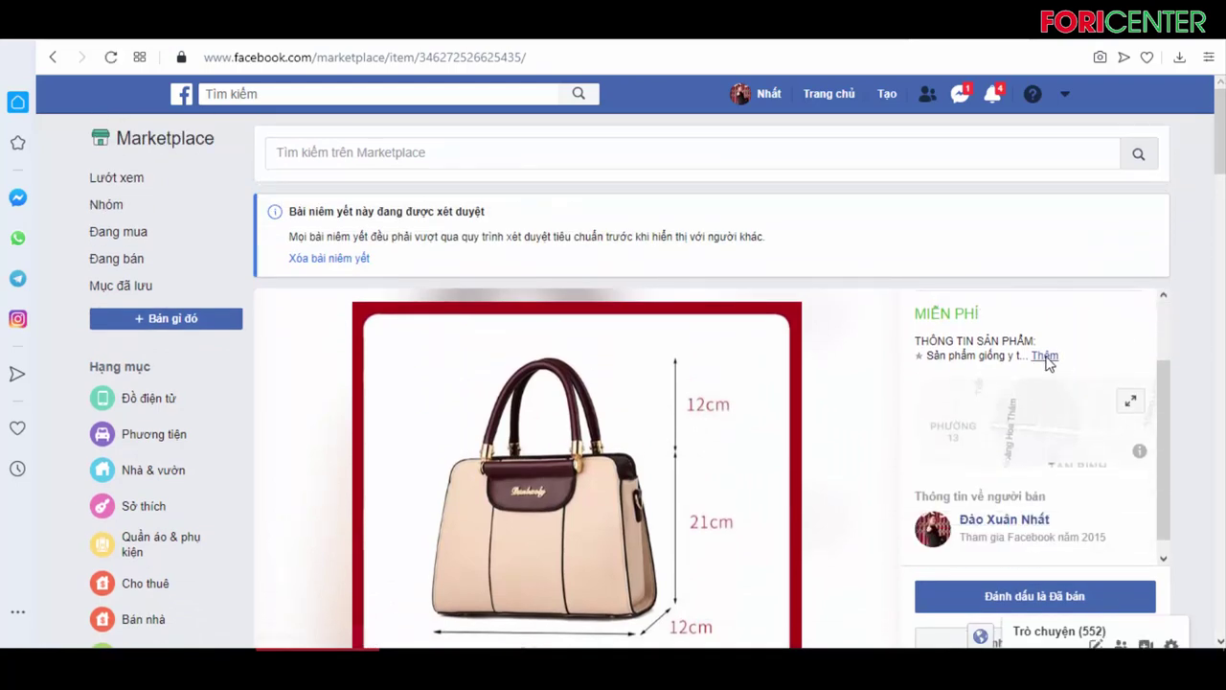
click(1044, 356)
scroll(1049, 393, down, 1)
scroll(1051, 403, down, 1)
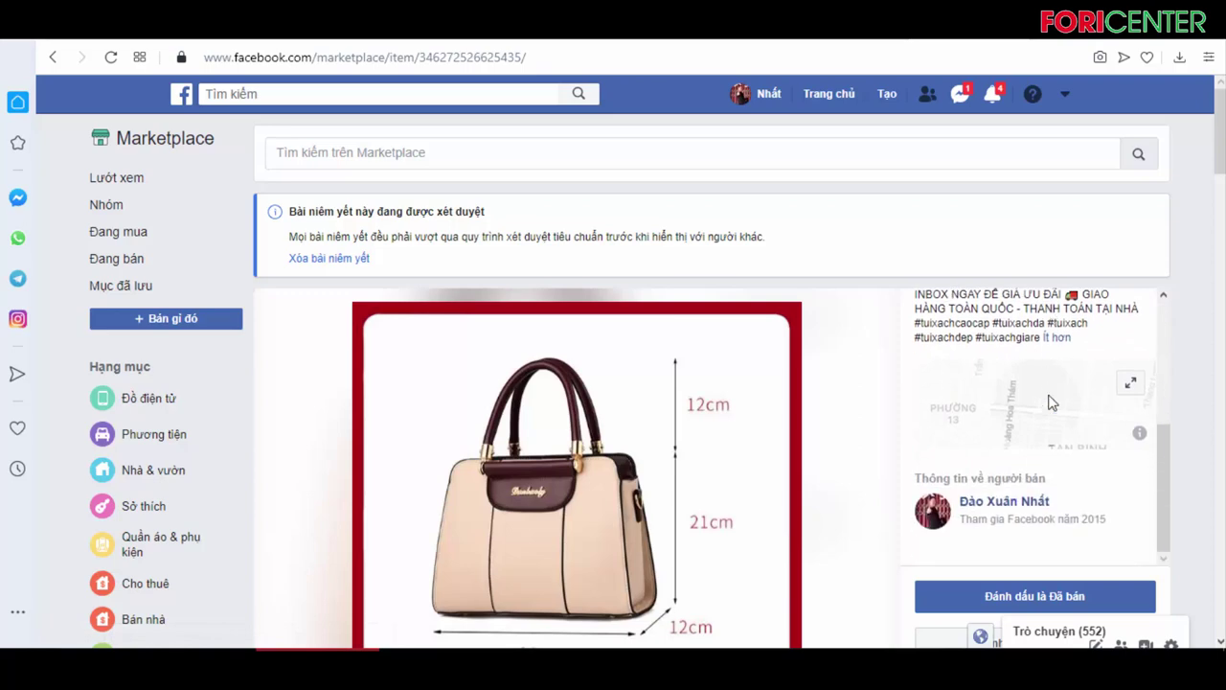
scroll(986, 451, up, 5)
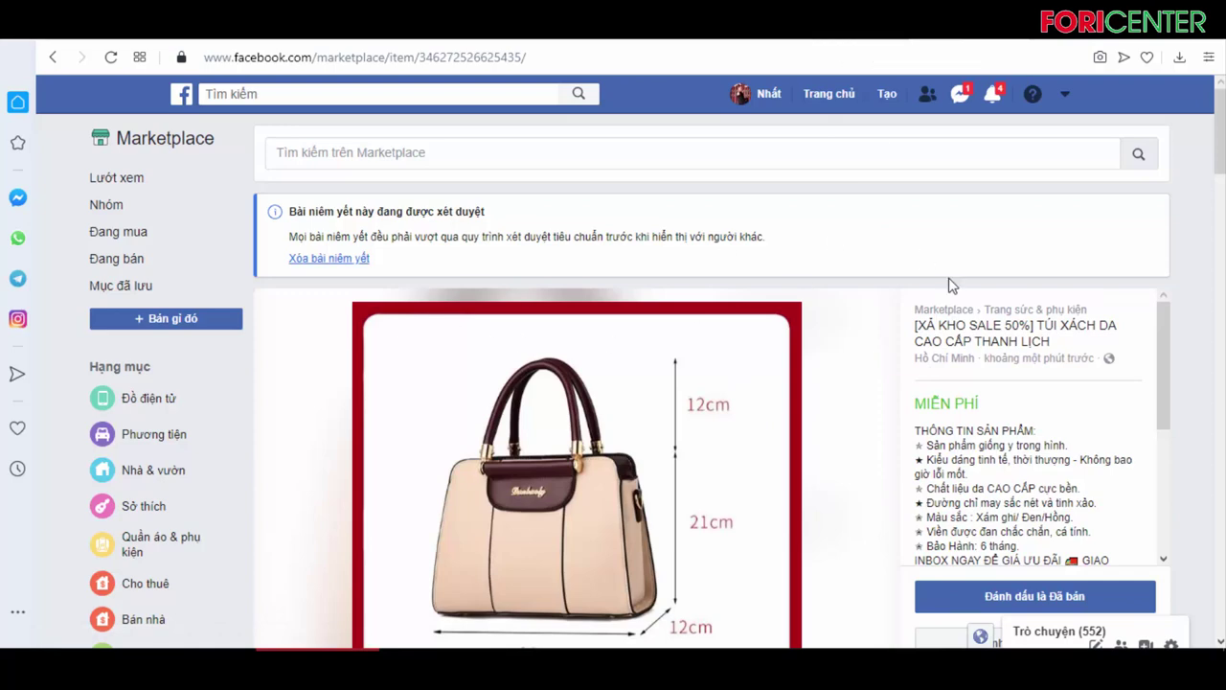
scroll(764, 334, down, 3)
scroll(766, 335, down, 3)
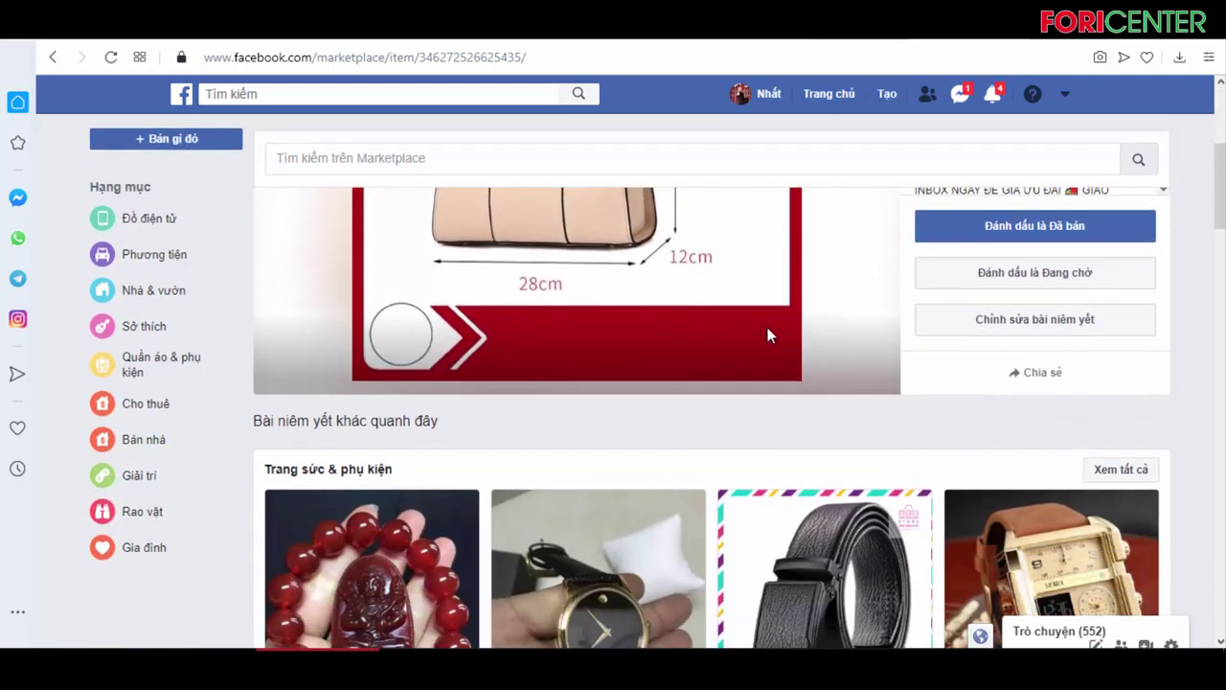
scroll(771, 321, up, 3)
scroll(525, 344, up, 2)
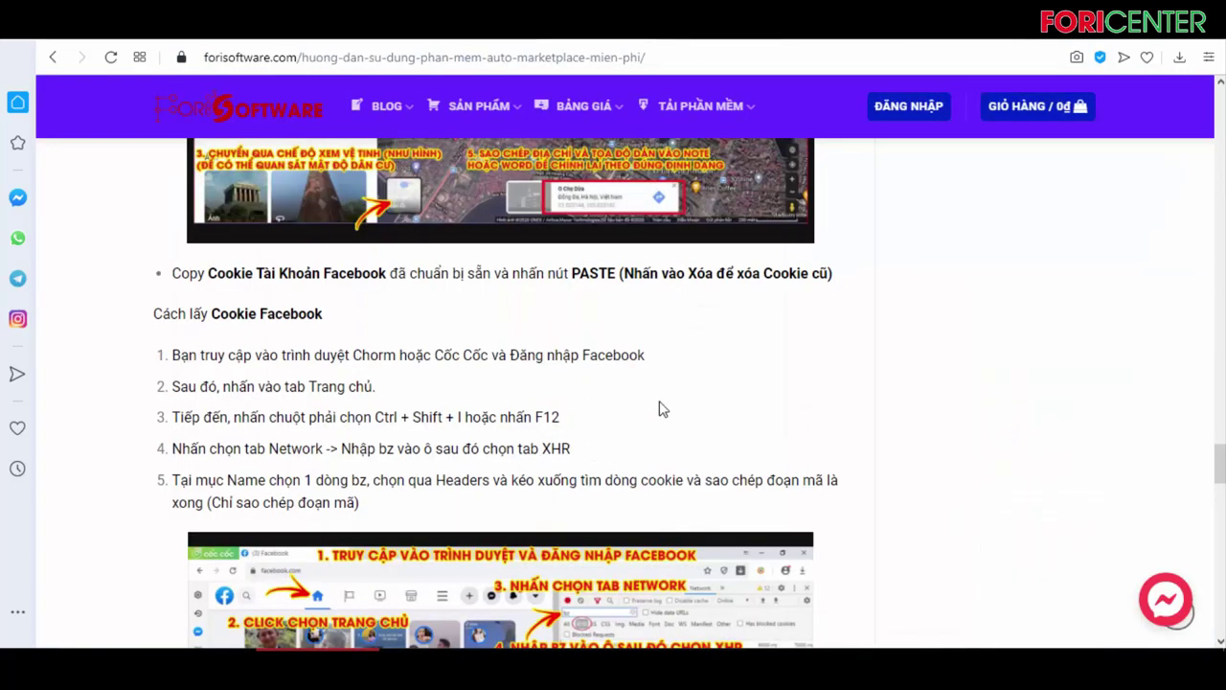
Switch to the forisoftware.com guide and review the Facebook cookie, delay and number-of-posts instructions through to the end of the article.
scroll(547, 409, down, 2)
scroll(707, 391, down, 5)
scroll(707, 391, up, 1)
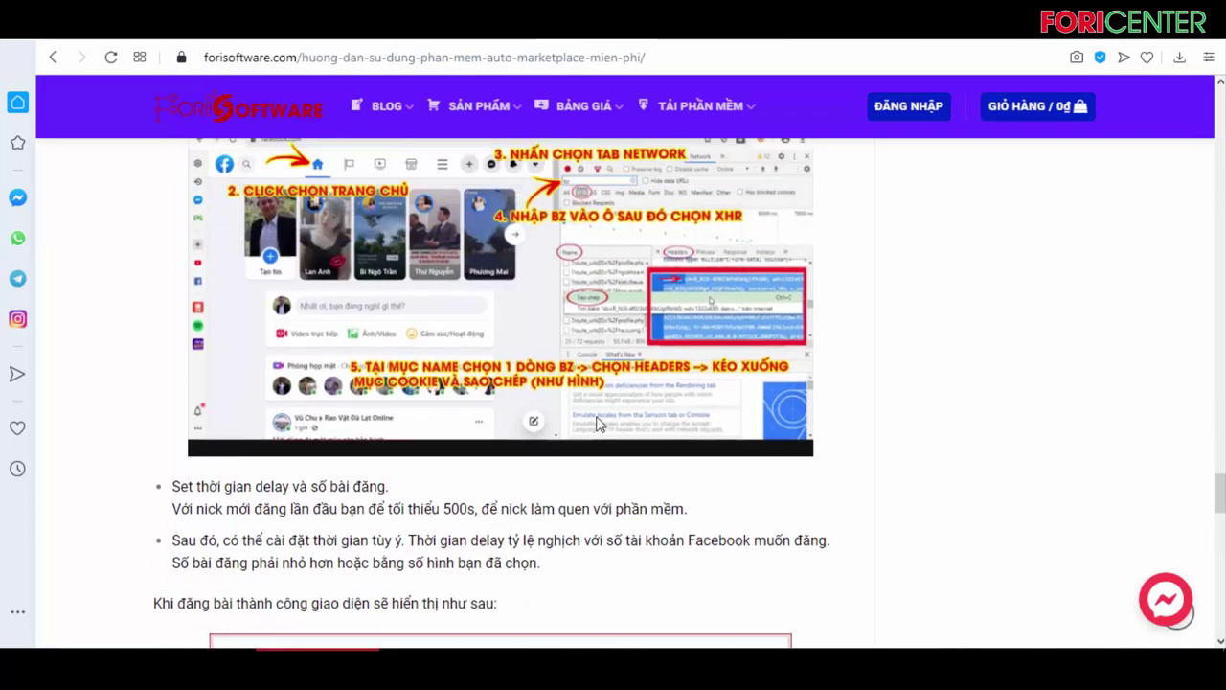
scroll(605, 416, down, 1)
scroll(606, 416, down, 5)
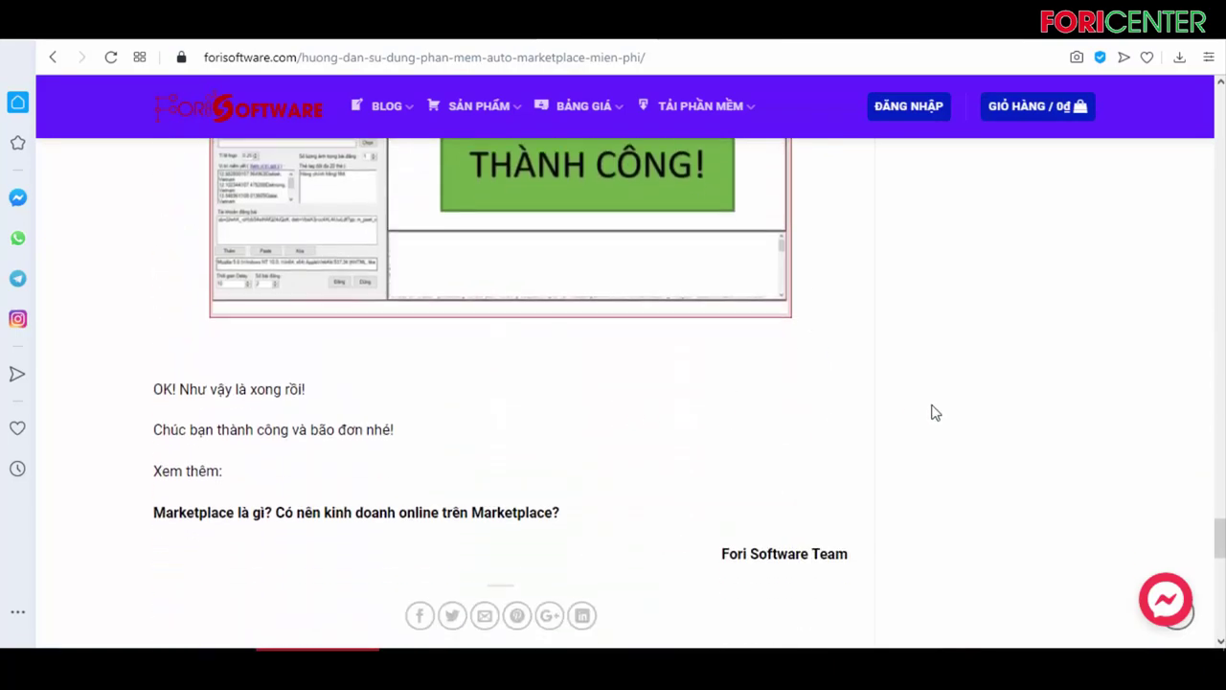